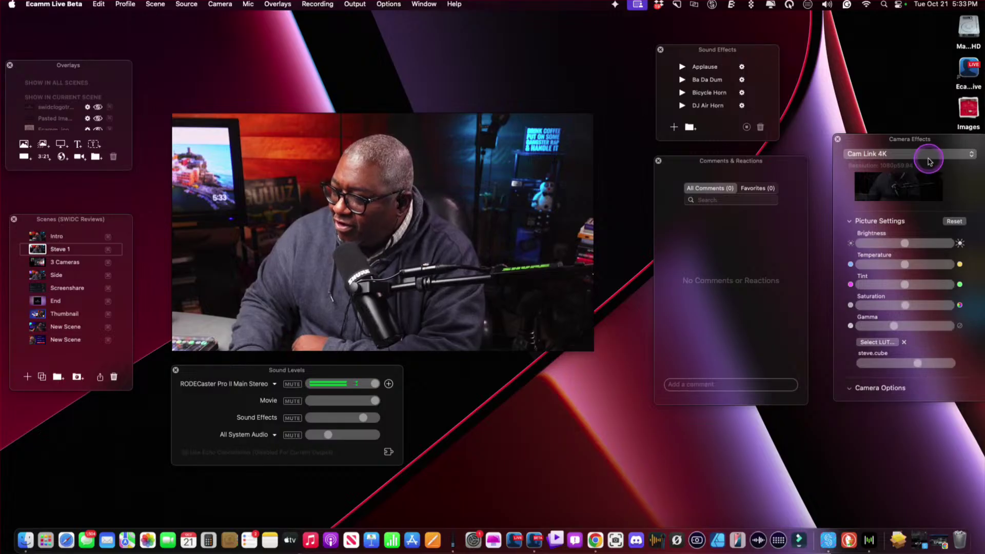
Move the Camera Effects window fully into view and bring up its Green Screen and Digital Zoom & Pan settings
{"action": "left_click_drag", "start_coordinate": [932, 143], "coordinate": [917, 162]}
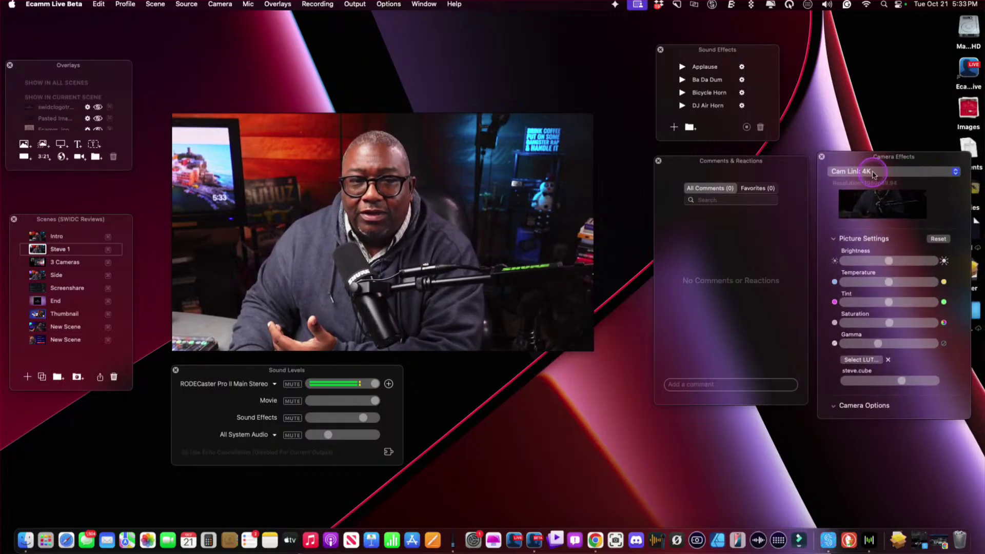
{"action": "mouse_move", "coordinate": [500, 221]}
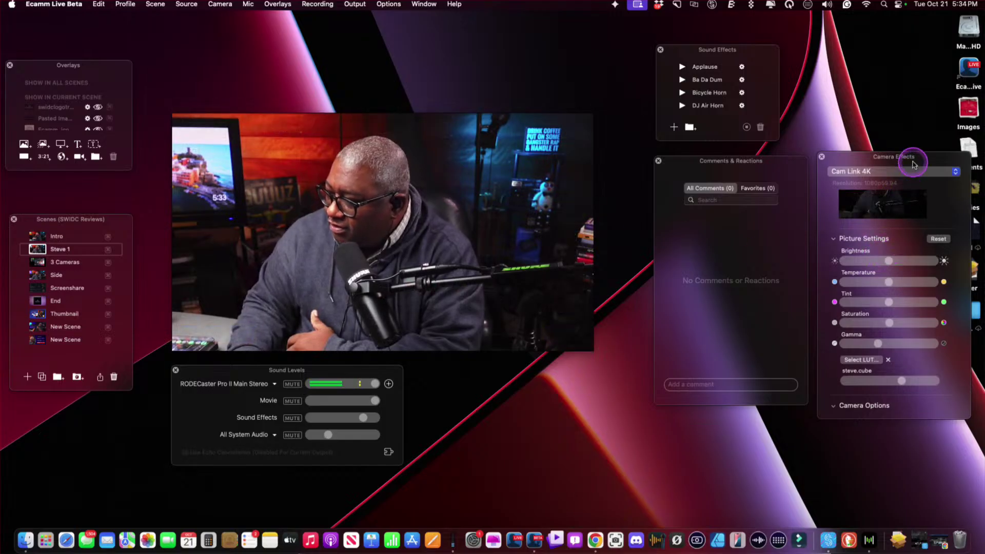
{"action": "scroll", "coordinate": [907, 223], "scroll_direction": "up", "scroll_amount": 5}
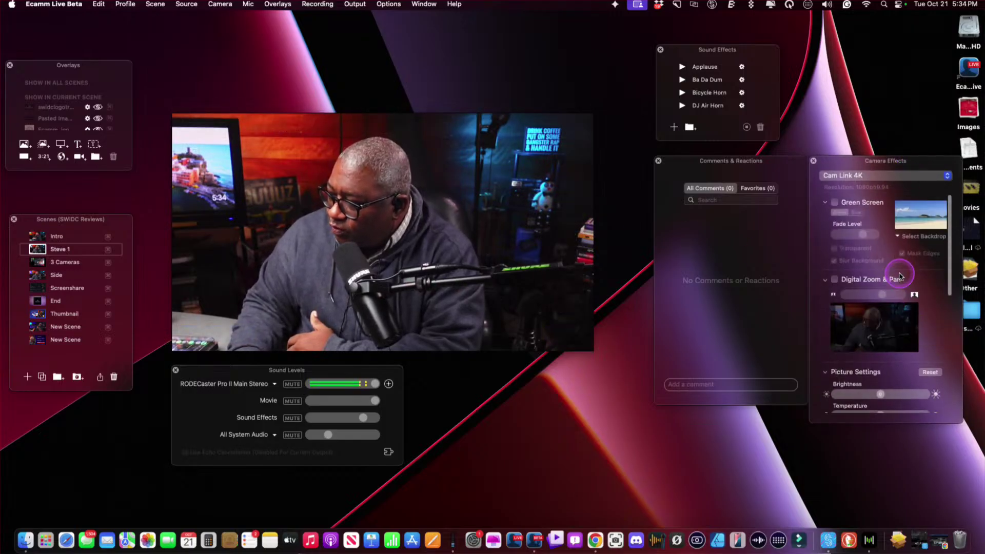
{"action": "mouse_move", "coordinate": [407, 288]}
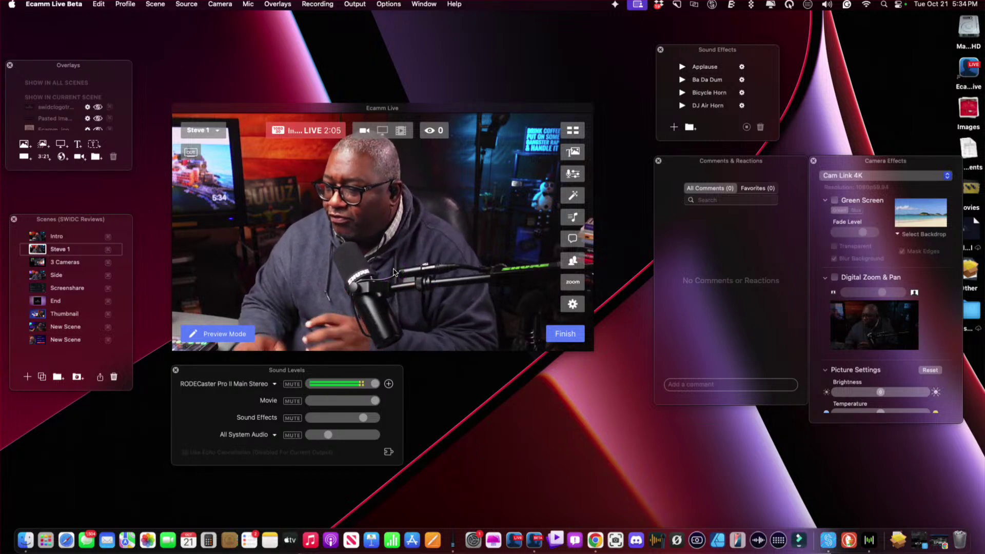
Raise the Cam Link 4K camera's brightness slightly and set its color temperature slightly warmer in Picture Settings
{"action": "left_click", "coordinate": [881, 347]}
{"action": "scroll", "coordinate": [881, 347], "scroll_direction": "down", "scroll_amount": 3}
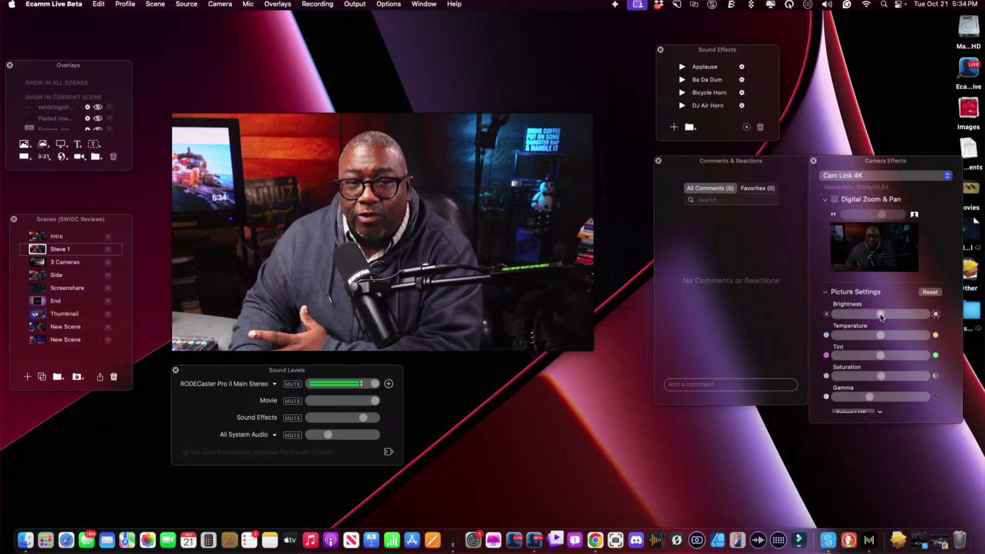
{"action": "mouse_move", "coordinate": [881, 318]}
{"action": "left_mouse_down"}
{"action": "mouse_move", "coordinate": [946, 318]}
{"action": "mouse_move", "coordinate": [778, 315]}
{"action": "mouse_move", "coordinate": [907, 323]}
{"action": "mouse_move", "coordinate": [885, 323]}
{"action": "left_mouse_up"}
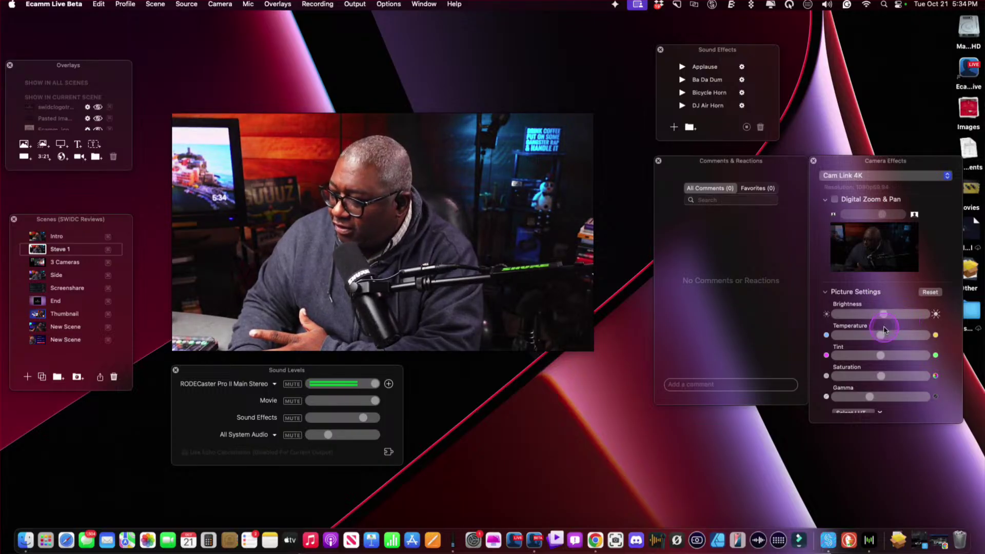
{"action": "left_click_drag", "start_coordinate": [880, 337], "coordinate": [834, 339]}
{"action": "mouse_move", "coordinate": [907, 343]}
{"action": "left_mouse_down"}
{"action": "mouse_move", "coordinate": [964, 343]}
{"action": "mouse_move", "coordinate": [889, 343]}
{"action": "left_mouse_up"}
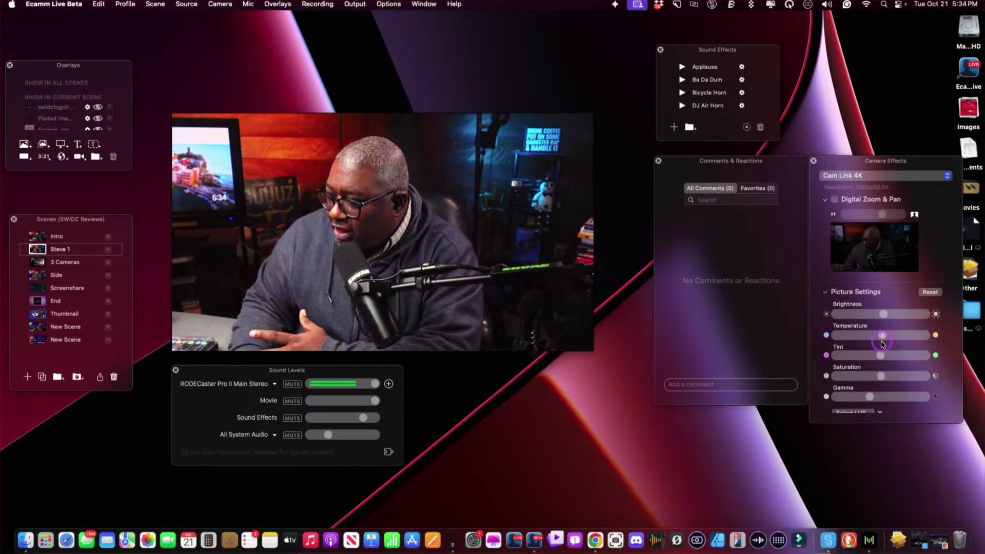
Look through the remaining picture settings and Camera Options, and shift the Camera Effects window up and inward over the comments window
{"action": "scroll", "coordinate": [887, 354], "scroll_direction": "down", "scroll_amount": 3}
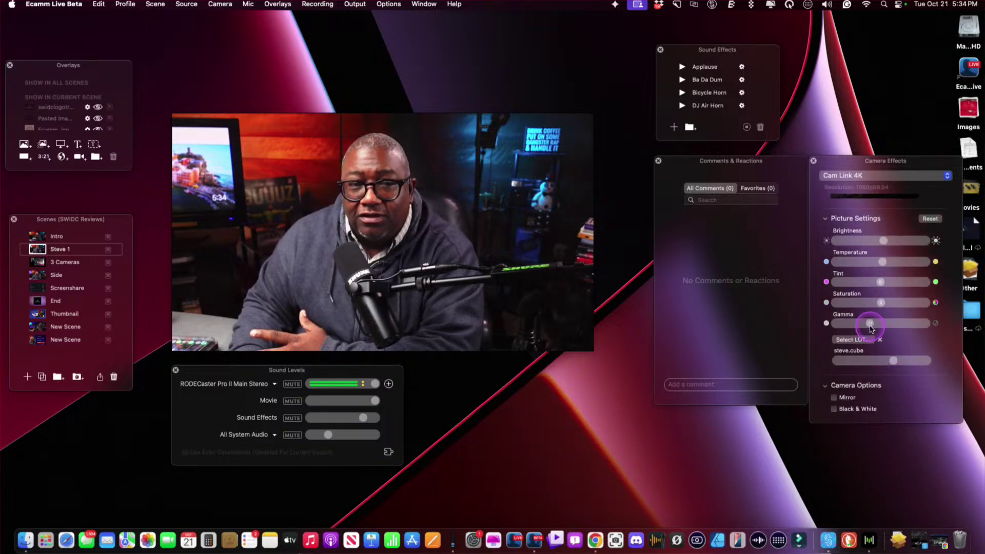
{"action": "scroll", "coordinate": [882, 344], "scroll_direction": "down", "scroll_amount": 3}
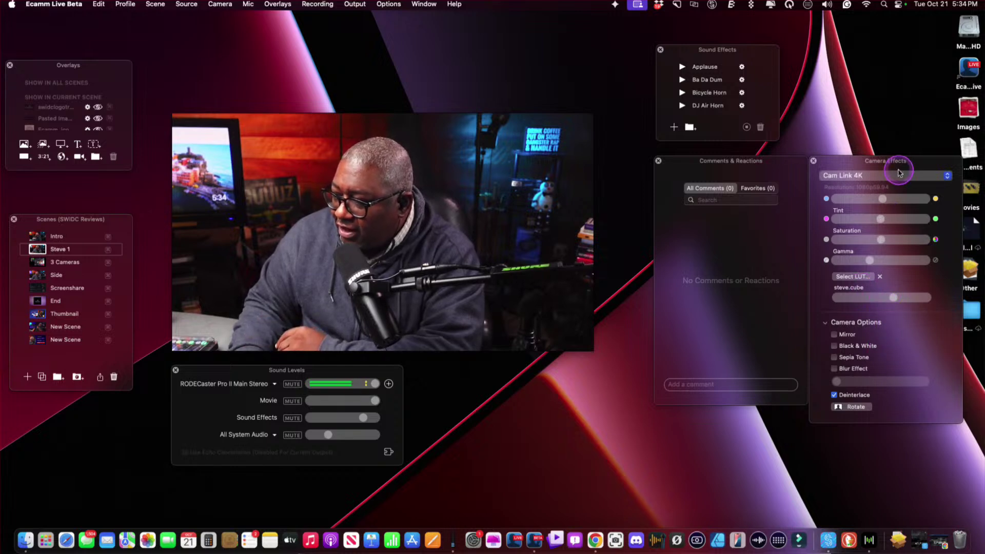
{"action": "left_click_drag", "start_coordinate": [892, 160], "coordinate": [884, 124]}
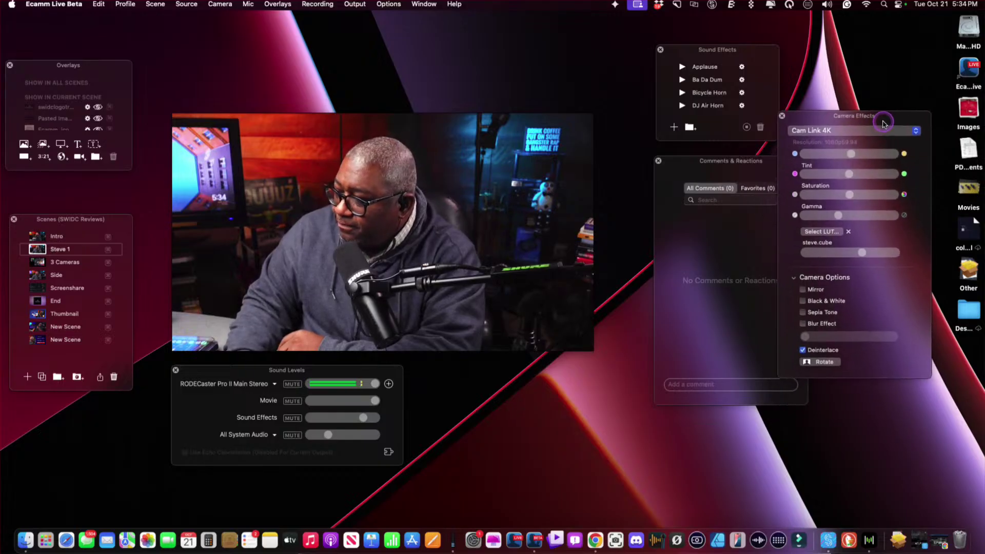
{"action": "scroll", "coordinate": [851, 174], "scroll_direction": "up", "scroll_amount": 5}
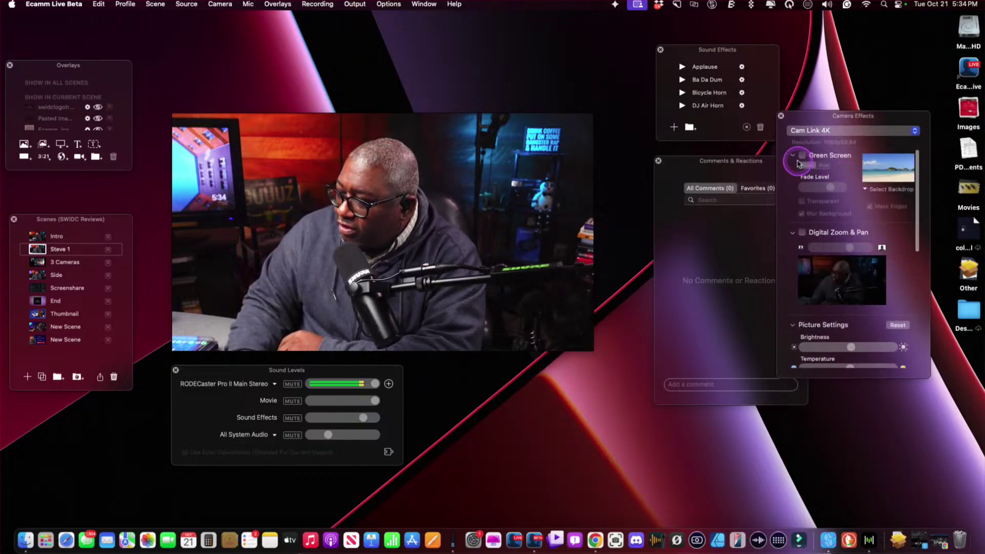
Enable Green Screen for the camera and set its backdrop to Beach
{"action": "left_click", "coordinate": [826, 249]}
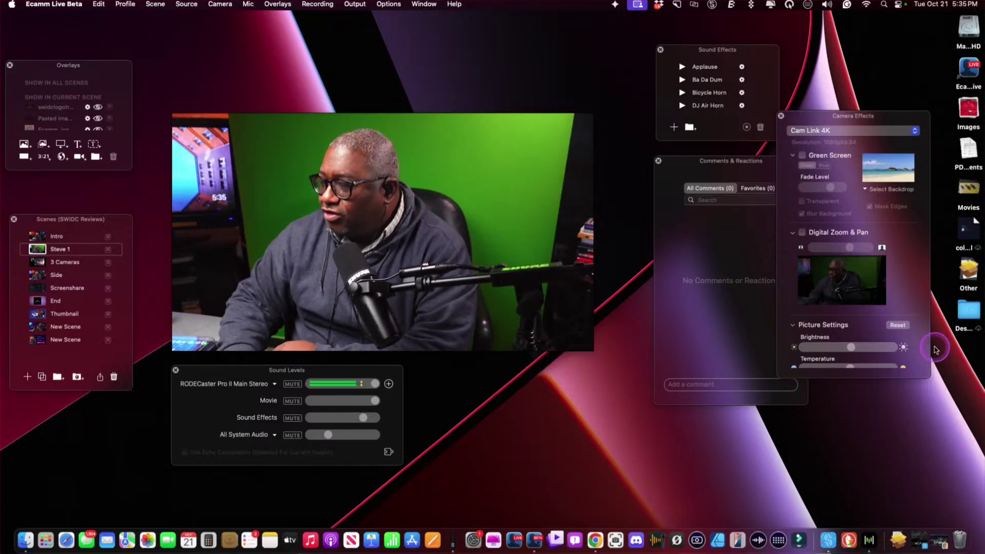
{"action": "left_click", "coordinate": [802, 155]}
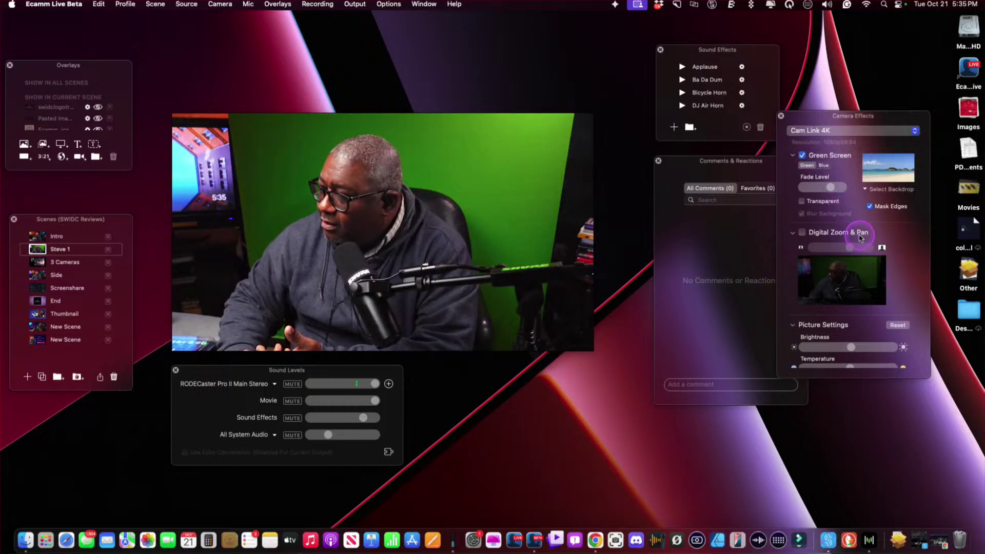
{"action": "scroll", "coordinate": [892, 225], "scroll_direction": "up", "scroll_amount": 2}
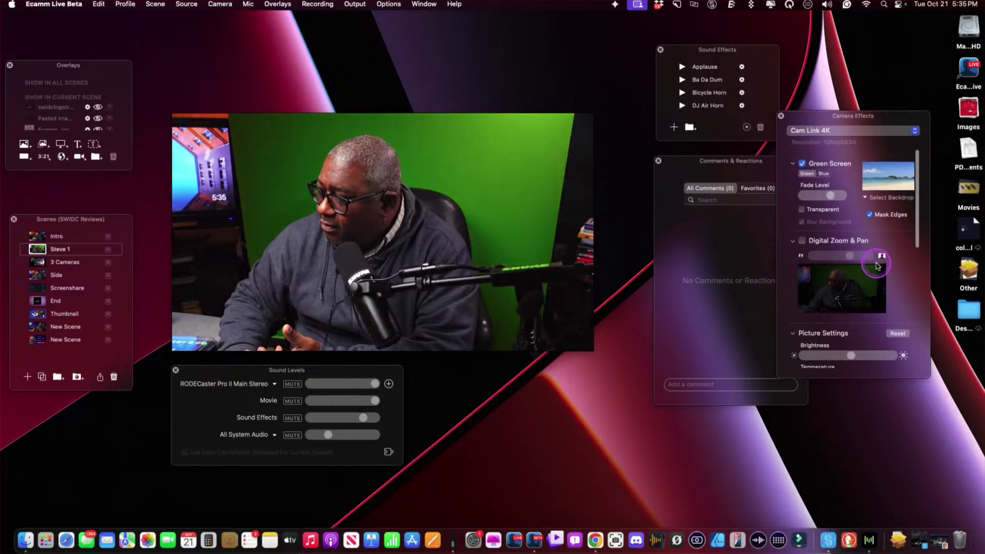
{"action": "left_click", "coordinate": [891, 190]}
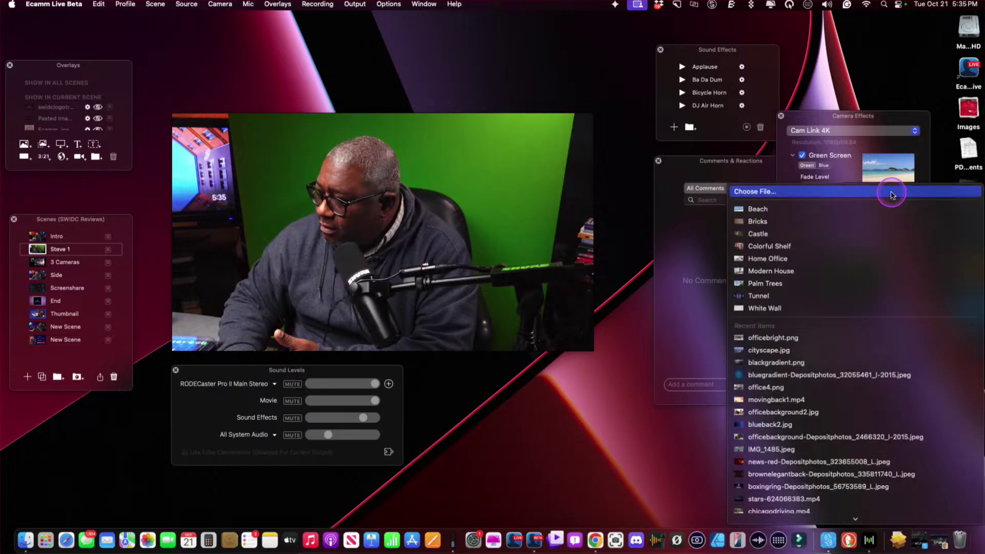
{"action": "left_click", "coordinate": [833, 215]}
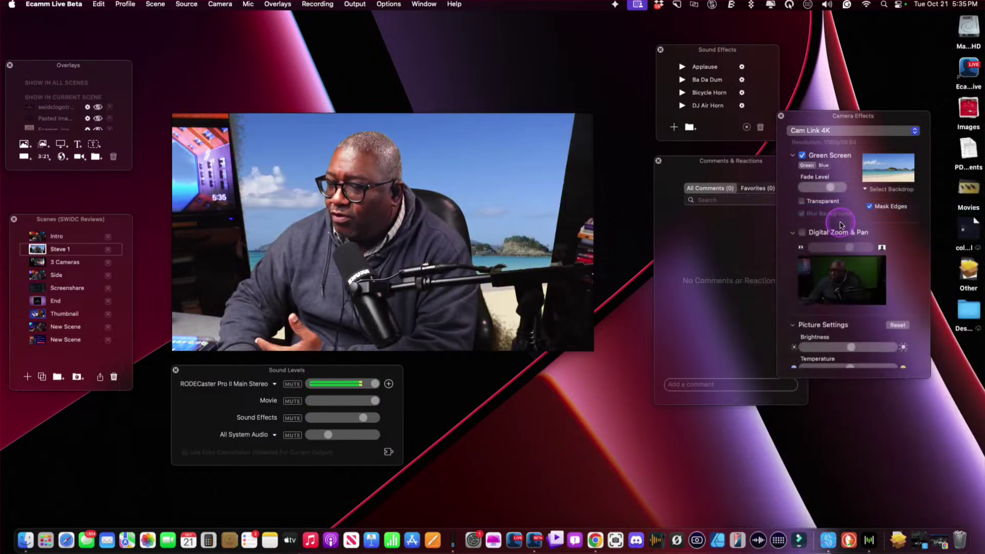
Raise the green screen's fade level slightly
{"action": "left_click", "coordinate": [854, 249]}
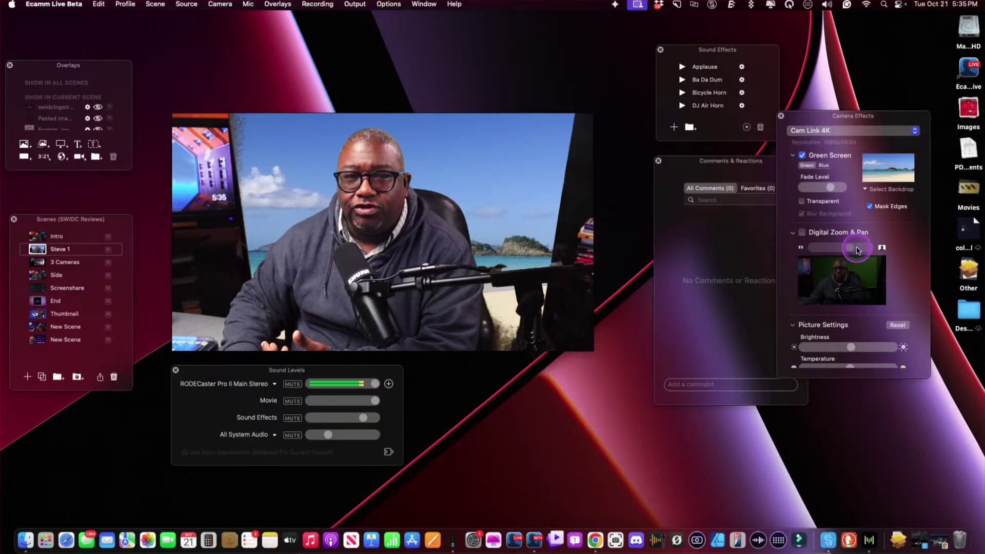
{"action": "left_click", "coordinate": [830, 188]}
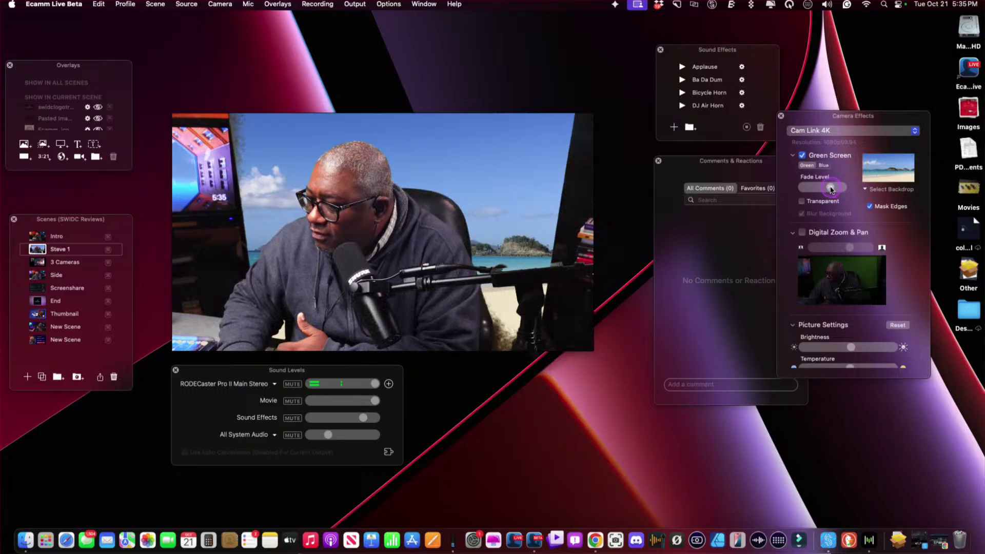
{"action": "left_click_drag", "start_coordinate": [831, 189], "coordinate": [834, 189]}
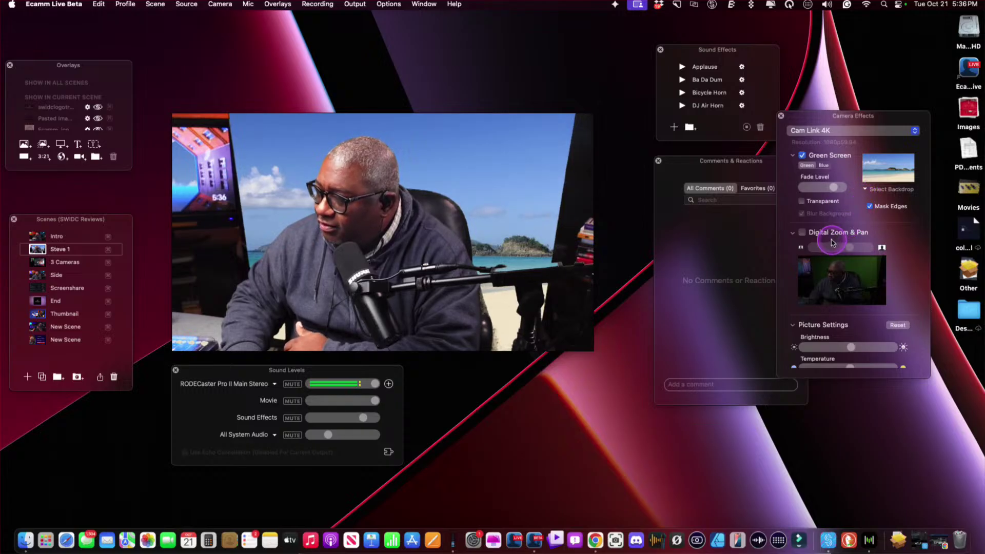
Enable Digital Zoom & Pan, zoom the camera in closer, and pan the frame within its thumbnail
{"action": "left_click", "coordinate": [802, 232]}
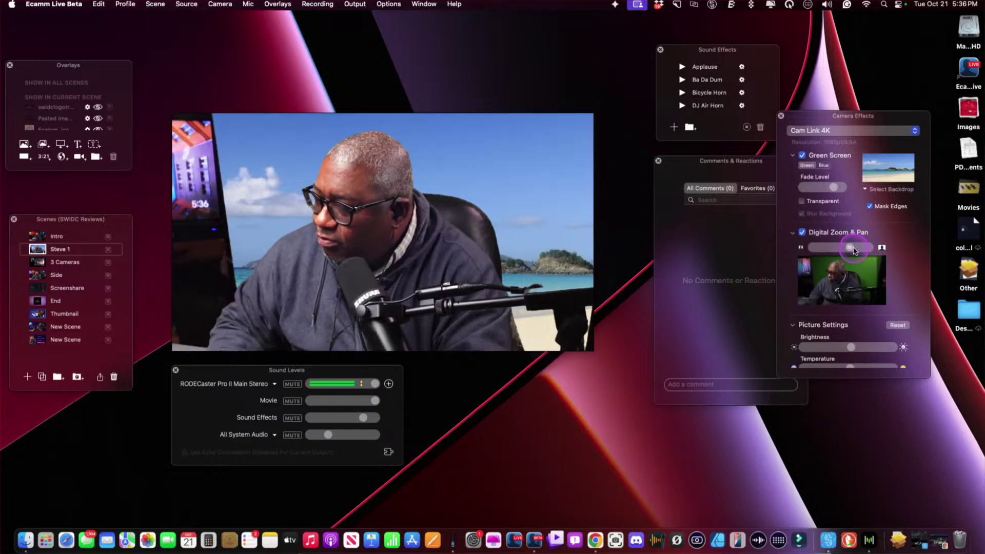
{"action": "left_click_drag", "start_coordinate": [849, 251], "coordinate": [851, 272]}
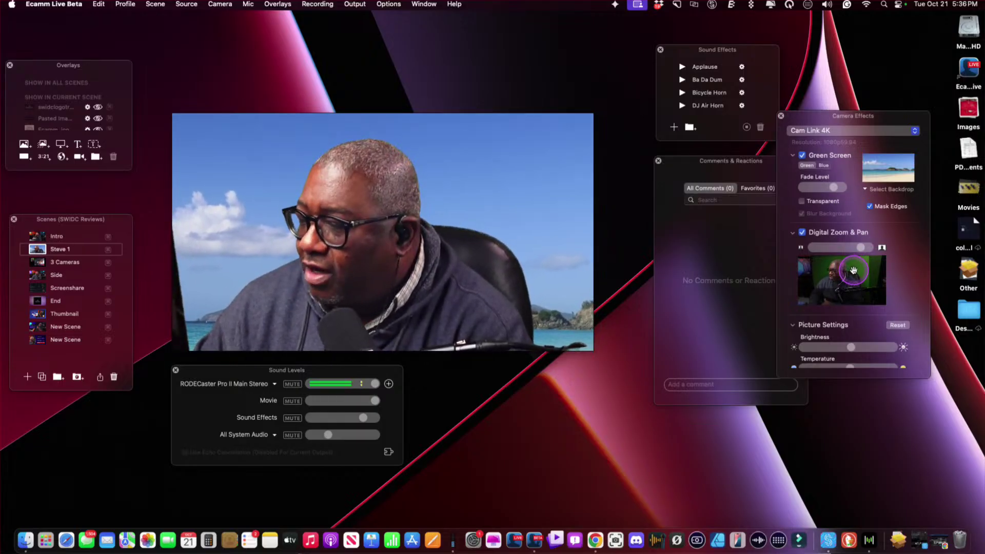
{"action": "left_click", "coordinate": [873, 249]}
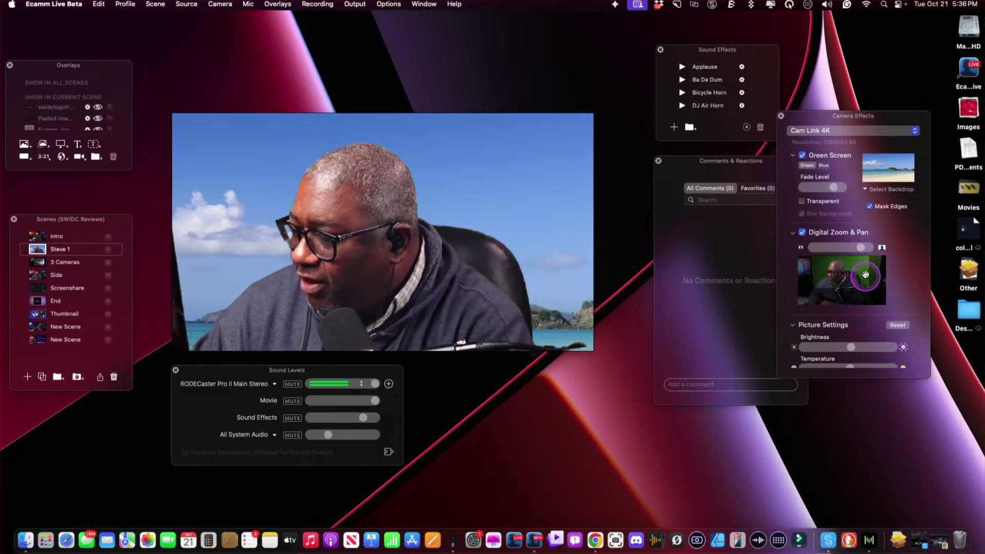
{"action": "left_click", "coordinate": [879, 270]}
{"action": "left_click", "coordinate": [865, 255]}
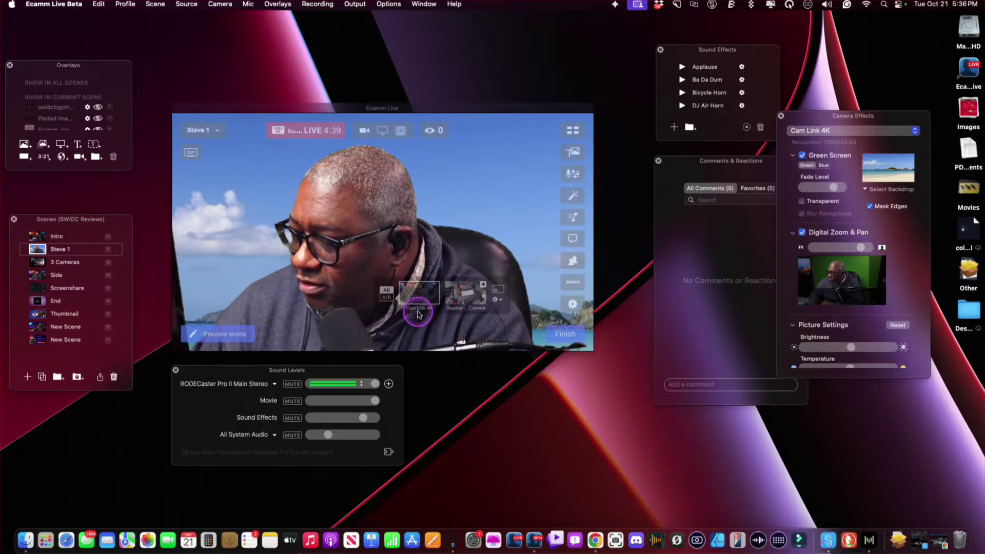
{"action": "left_click", "coordinate": [432, 313]}
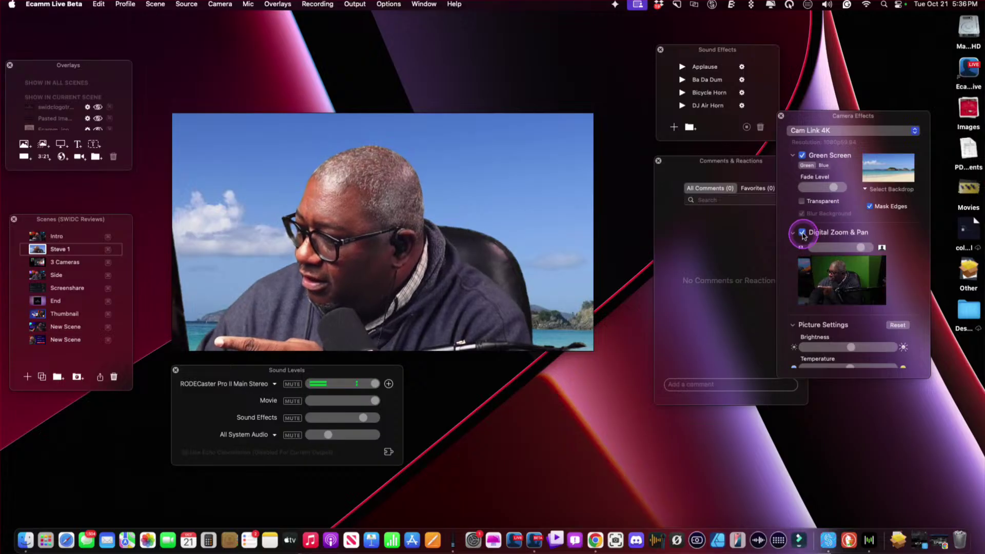
{"action": "left_click", "coordinate": [802, 213]}
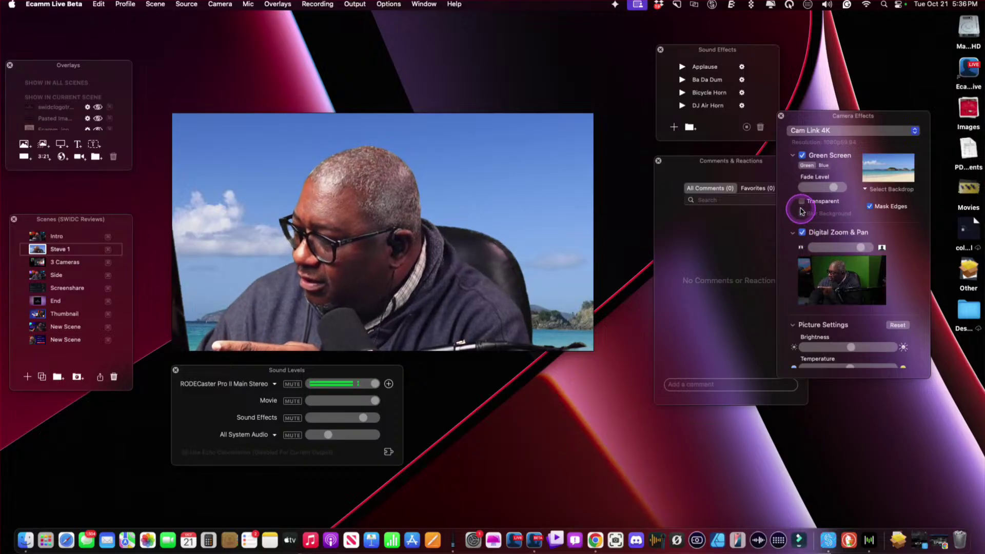
{"action": "left_click", "coordinate": [869, 207]}
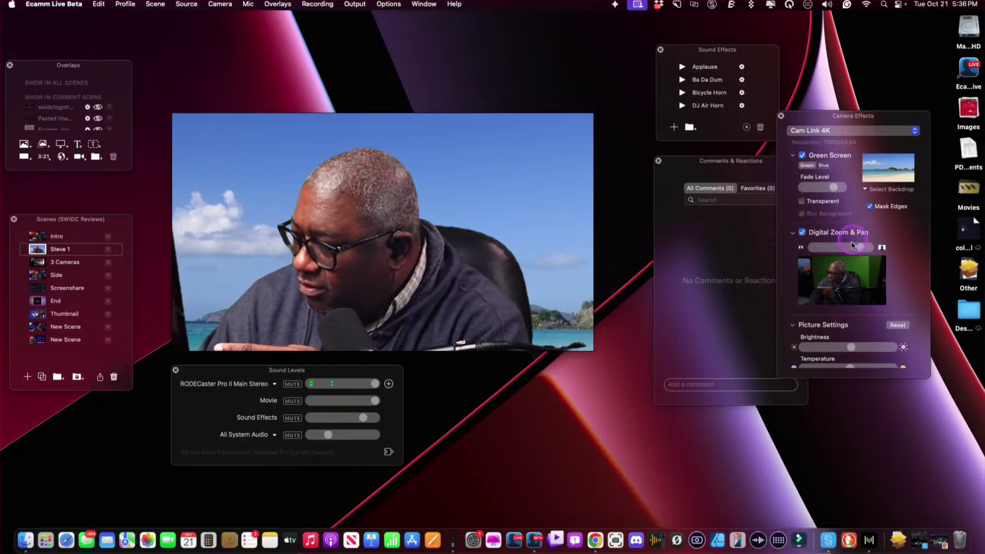
Zoom the camera in slightly further and adjust the pan position of the frame
{"action": "left_click", "coordinate": [862, 248]}
{"action": "left_click_drag", "start_coordinate": [863, 251], "coordinate": [866, 251]}
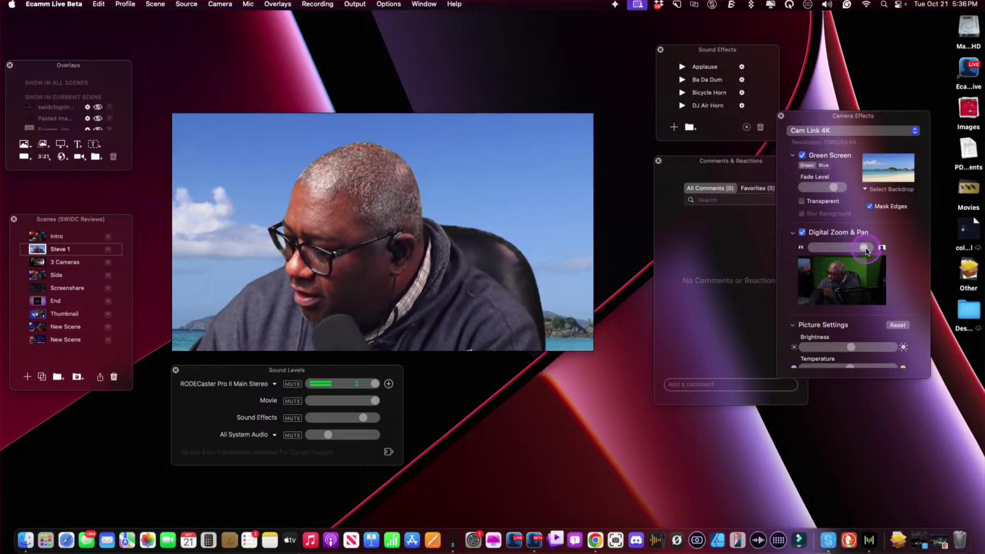
{"action": "left_click", "coordinate": [856, 275]}
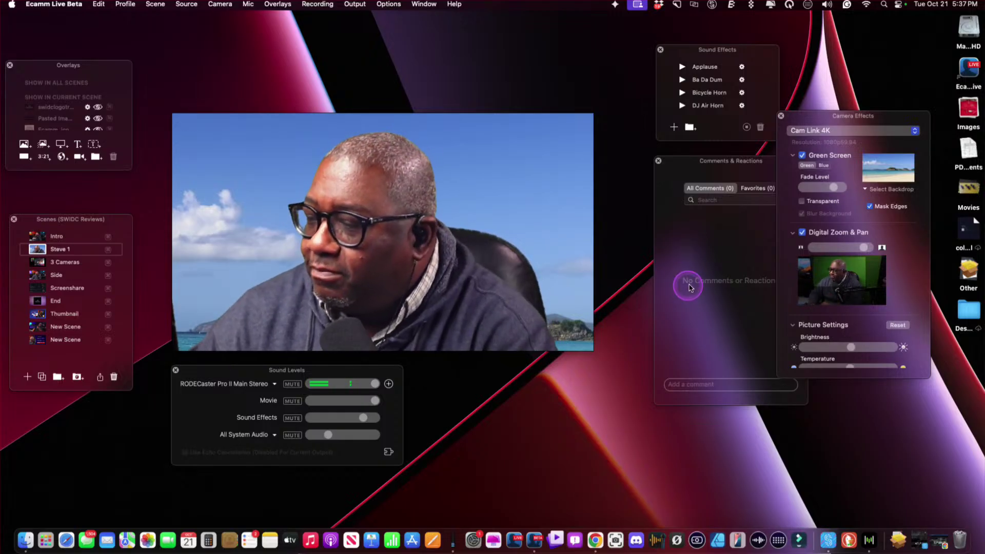
Switch the green screen backdrop to Bricks, and after viewing it change the backdrop to Castle
{"action": "left_click", "coordinate": [896, 190]}
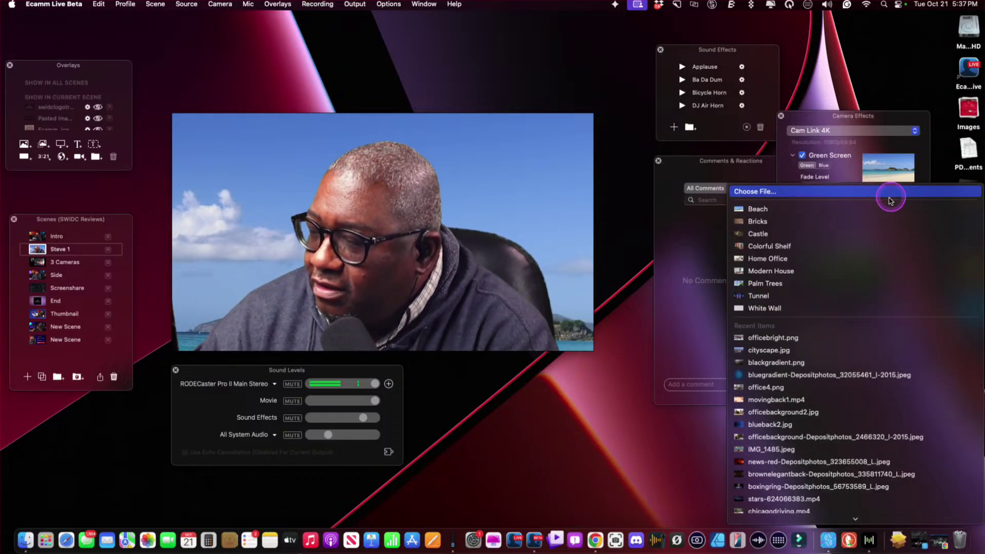
{"action": "left_click", "coordinate": [844, 222]}
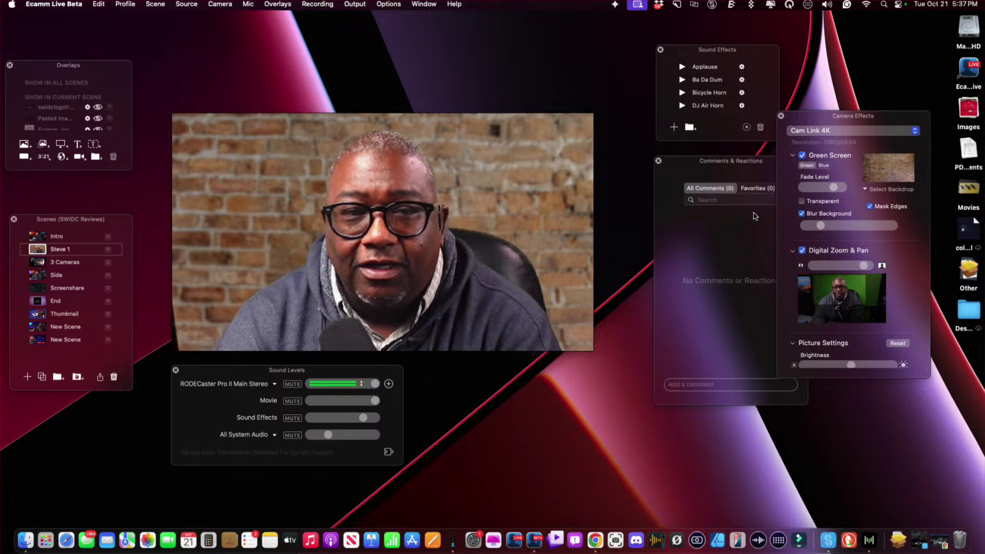
{"action": "left_click", "coordinate": [805, 239]}
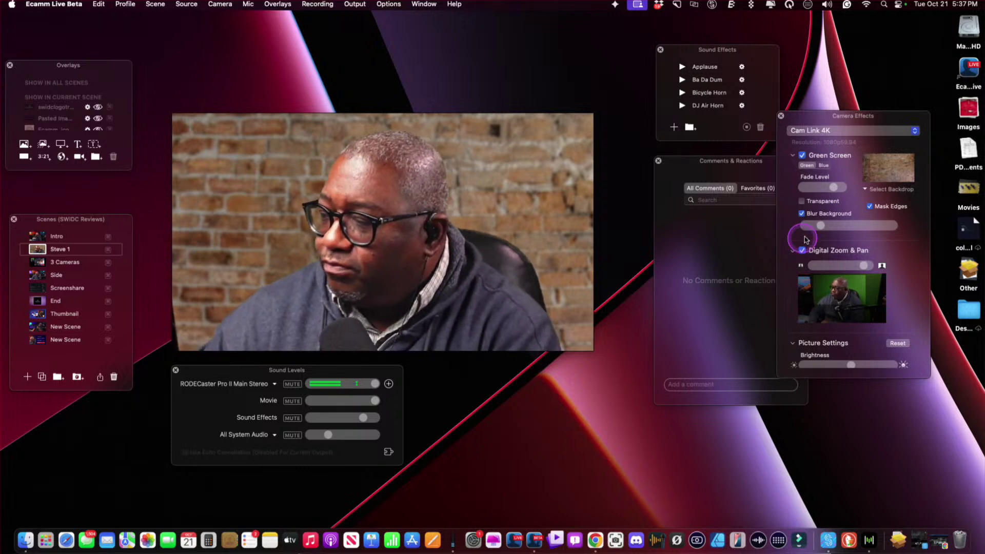
{"action": "left_click", "coordinate": [877, 190]}
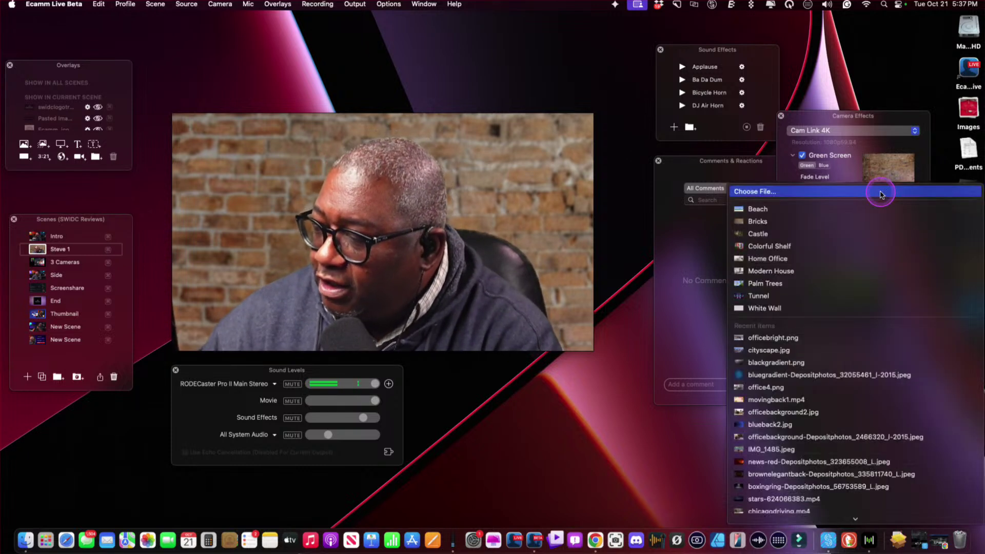
{"action": "left_click", "coordinate": [854, 235]}
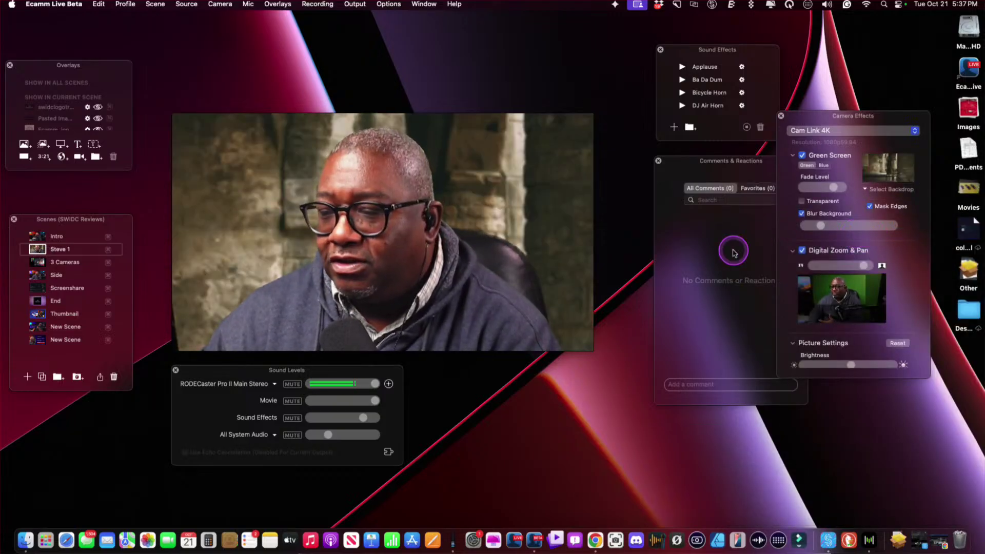
{"action": "mouse_move", "coordinate": [501, 242]}
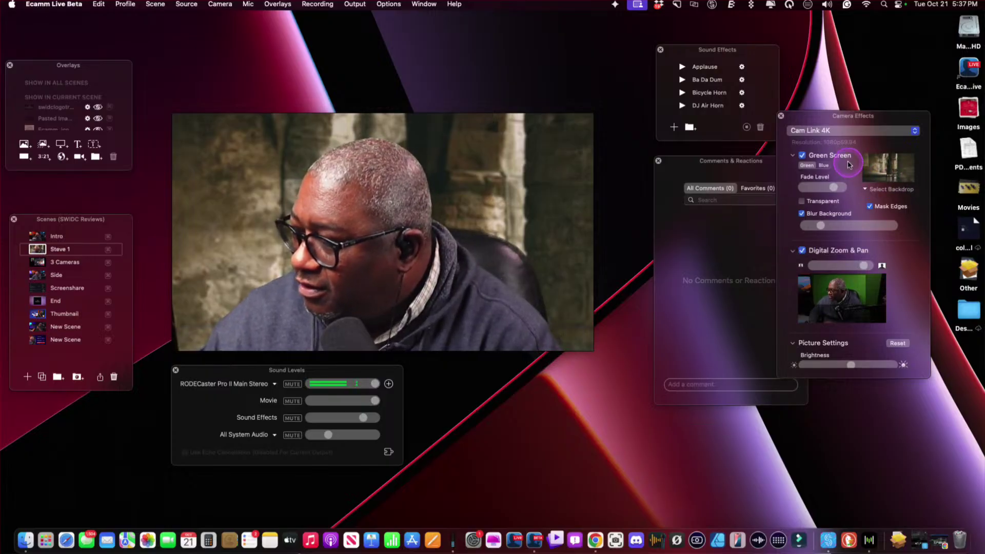
Switch the green screen backdrop to Colorful Shelf, and after viewing it change the backdrop to Home Office
{"action": "left_click", "coordinate": [892, 189]}
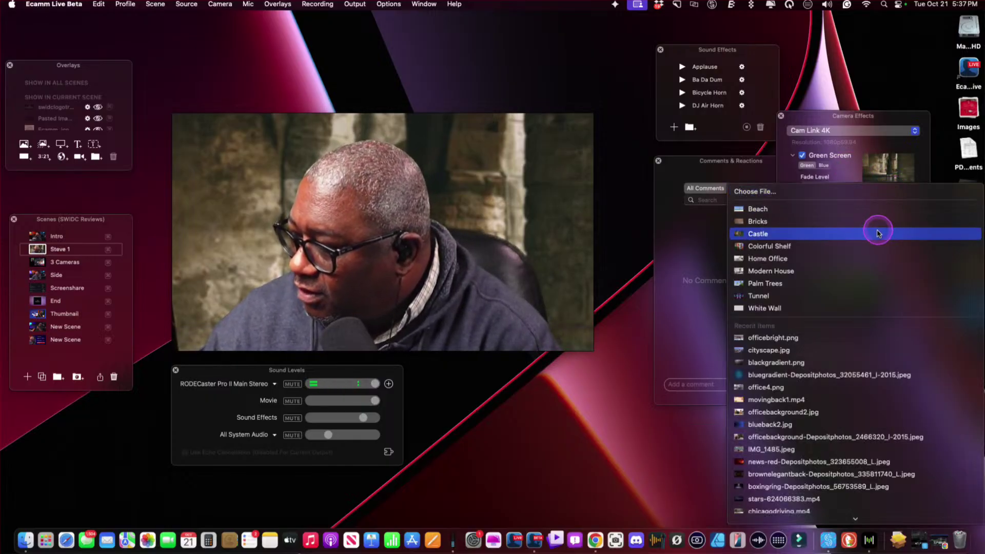
{"action": "left_click", "coordinate": [873, 247]}
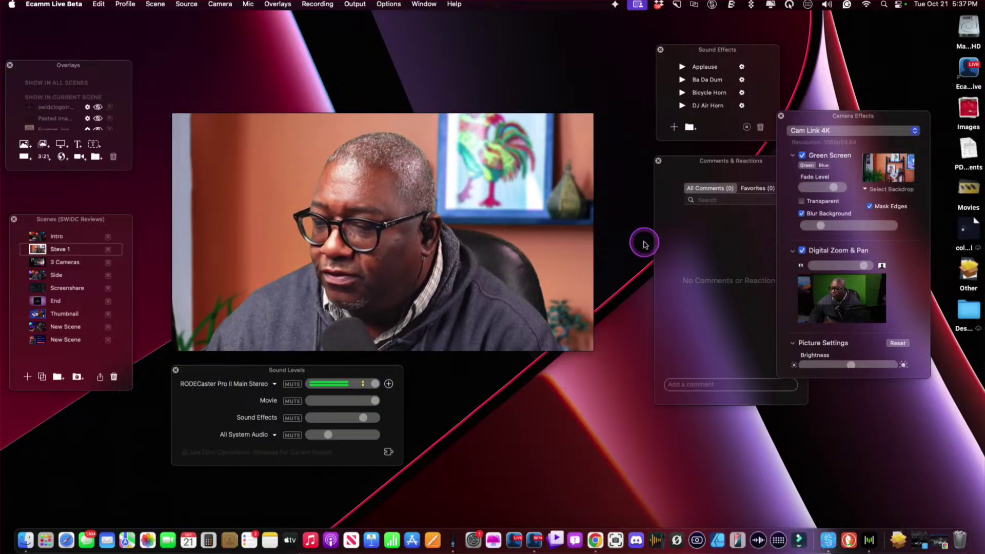
{"action": "mouse_move", "coordinate": [536, 244]}
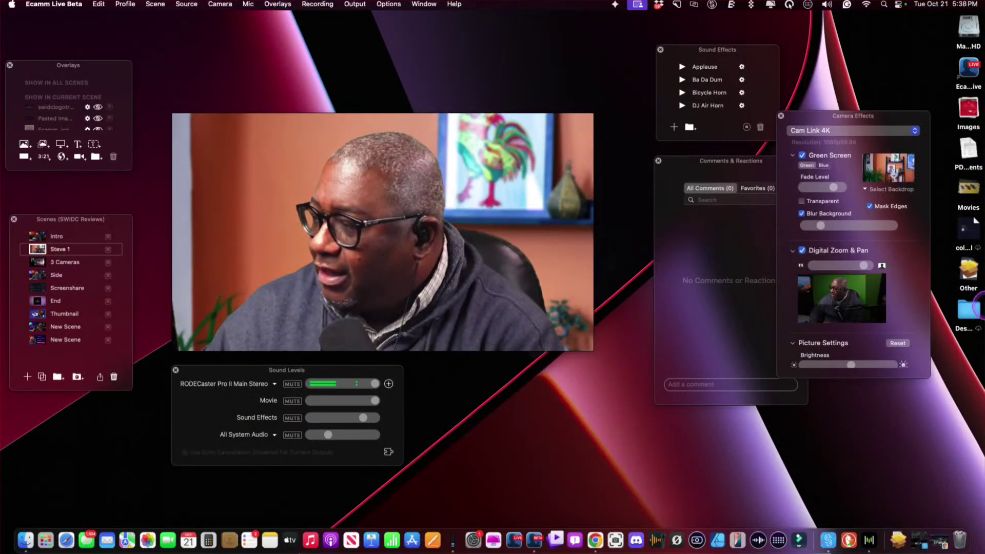
{"action": "left_click", "coordinate": [865, 190]}
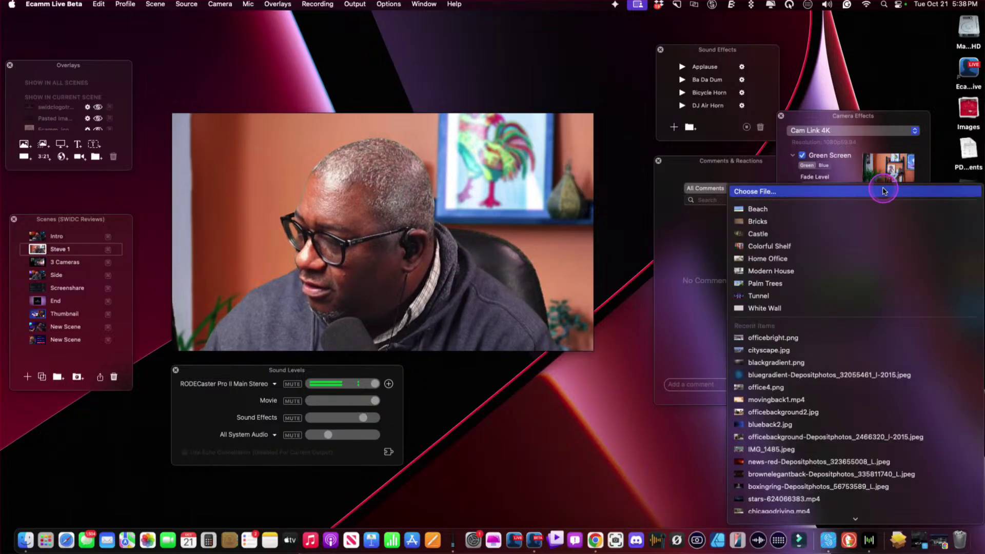
{"action": "left_click", "coordinate": [865, 258]}
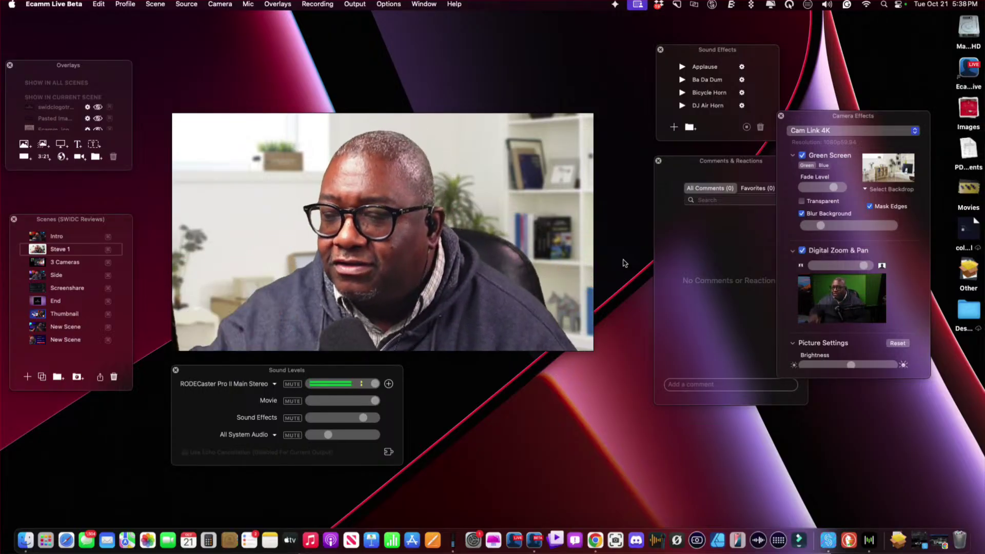
{"action": "left_click", "coordinate": [459, 261]}
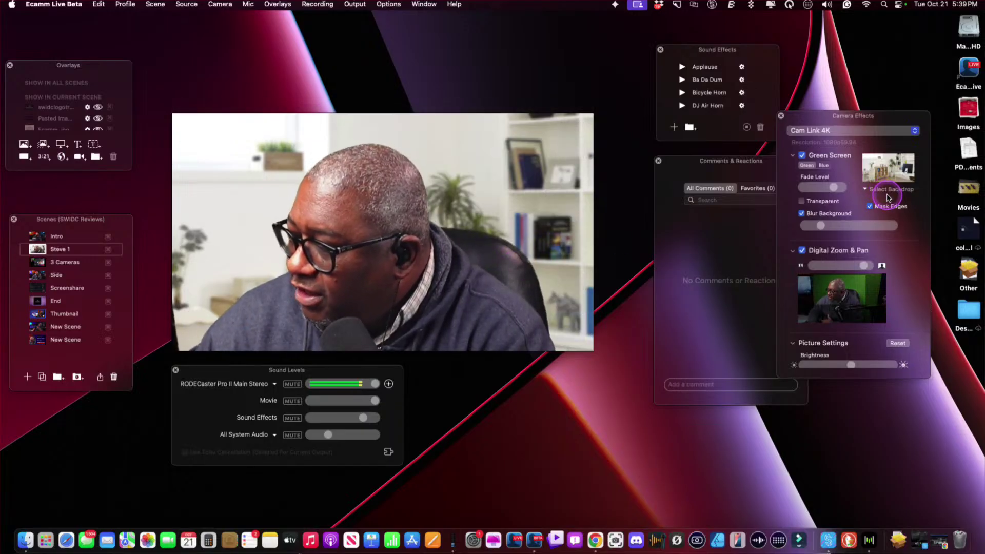
Replace the green screen backdrop with Modern House
{"action": "left_click", "coordinate": [883, 192]}
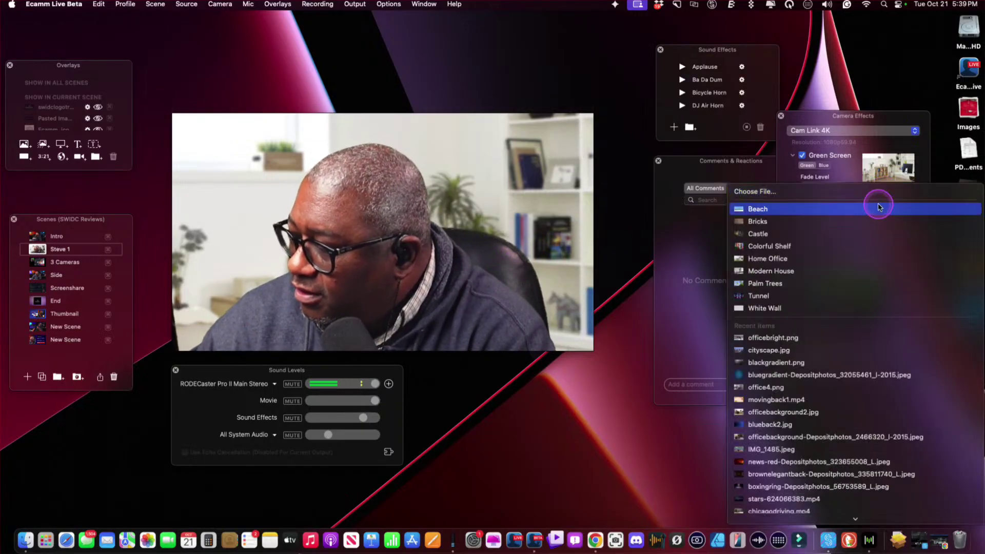
{"action": "left_click", "coordinate": [823, 271]}
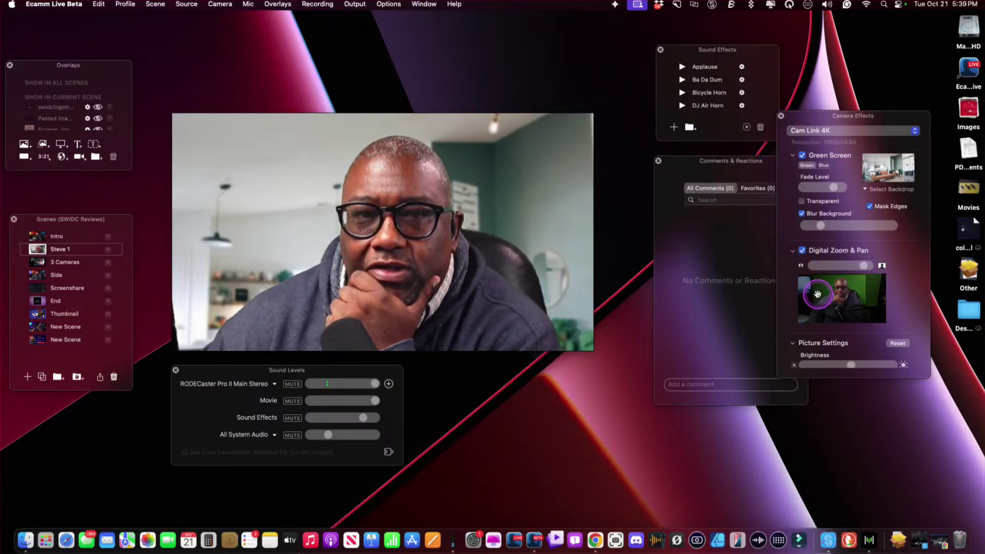
{"action": "left_click_drag", "start_coordinate": [818, 293], "coordinate": [753, 321]}
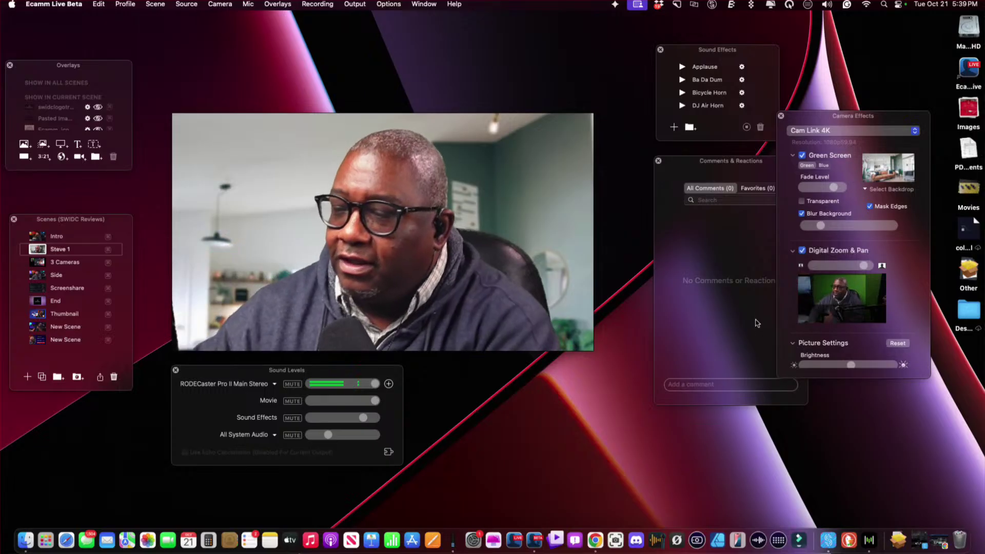
Move the Camera Effects window down slightly and lower the camera picture's brightness a little
{"action": "left_click", "coordinate": [898, 267]}
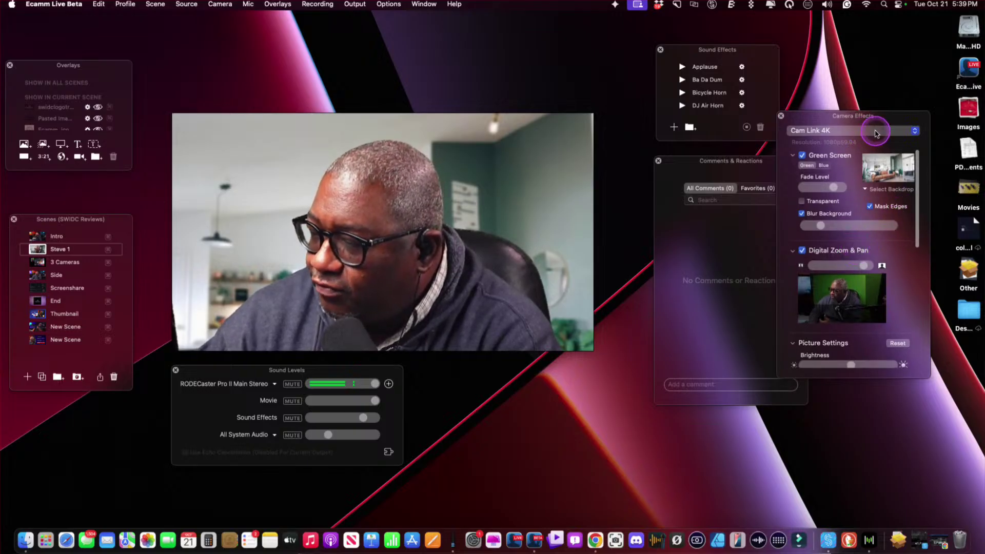
{"action": "left_click_drag", "start_coordinate": [861, 128], "coordinate": [860, 134]}
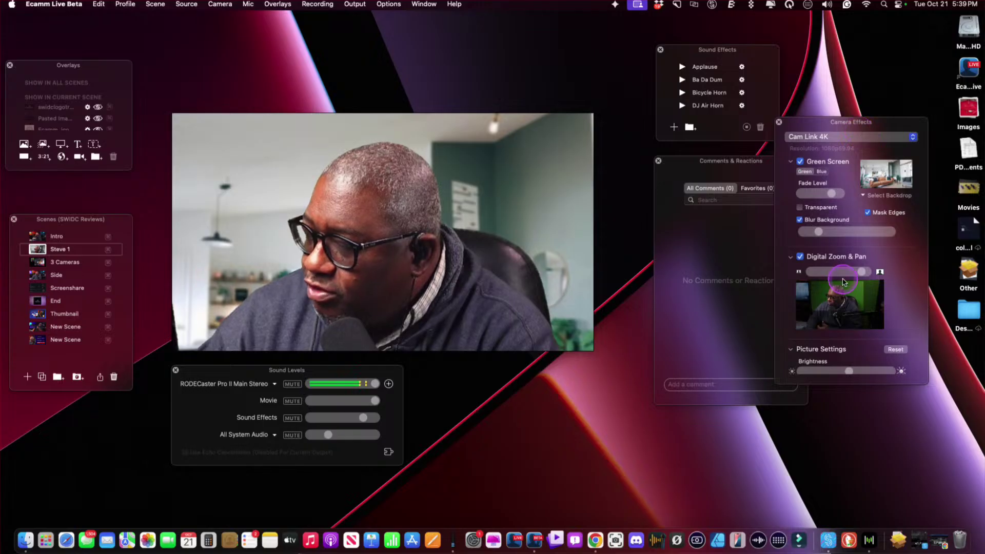
{"action": "scroll", "coordinate": [842, 282], "scroll_direction": "down", "scroll_amount": 5}
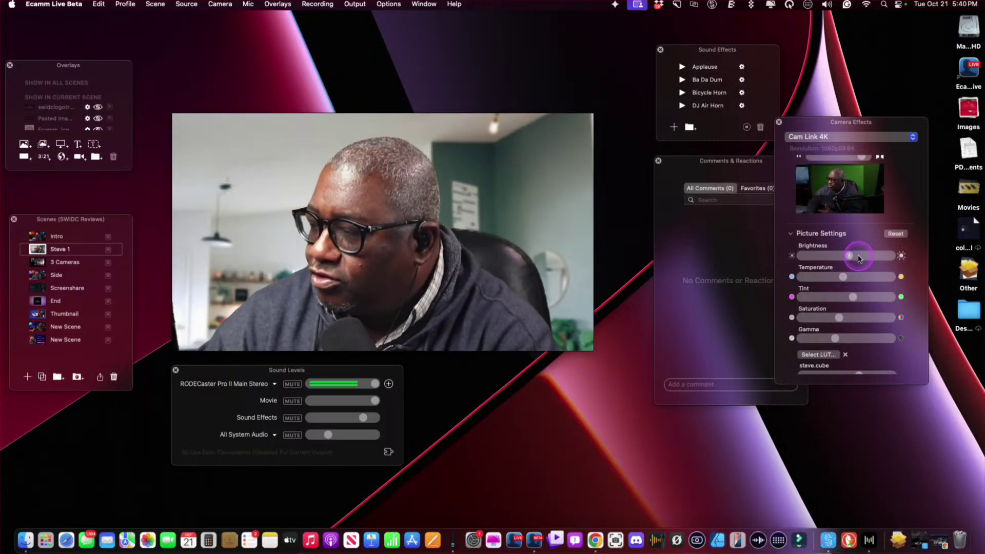
{"action": "left_click", "coordinate": [849, 256]}
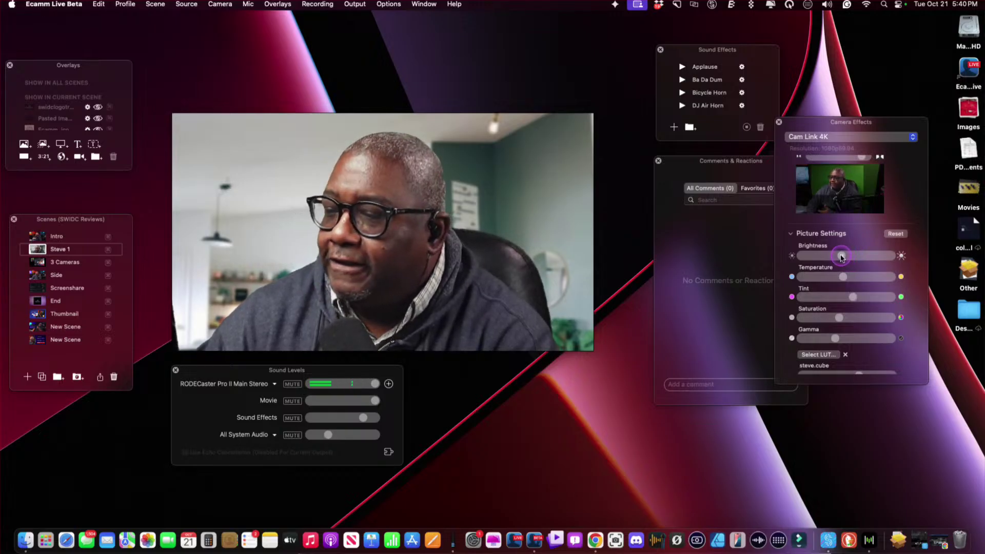
{"action": "left_click", "coordinate": [841, 257]}
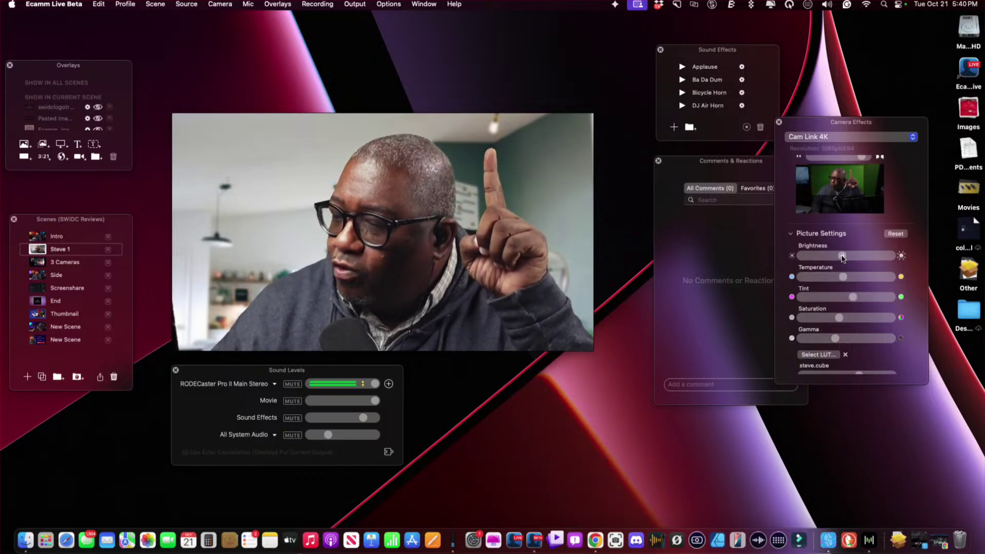
{"action": "left_click", "coordinate": [969, 243]}
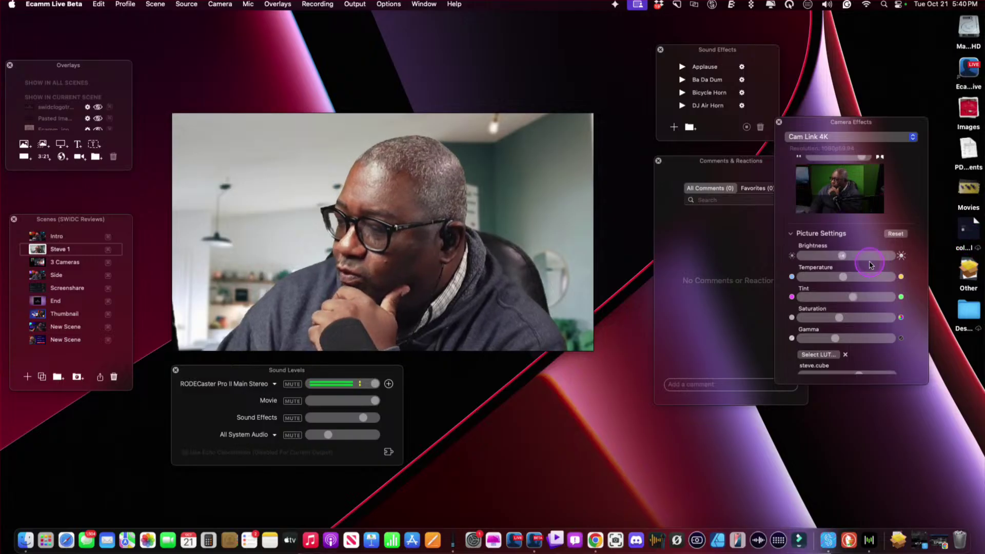
Try a warmer picture temperature, and settle the Temperature setting slightly on the cooler side
{"action": "left_click", "coordinate": [855, 315]}
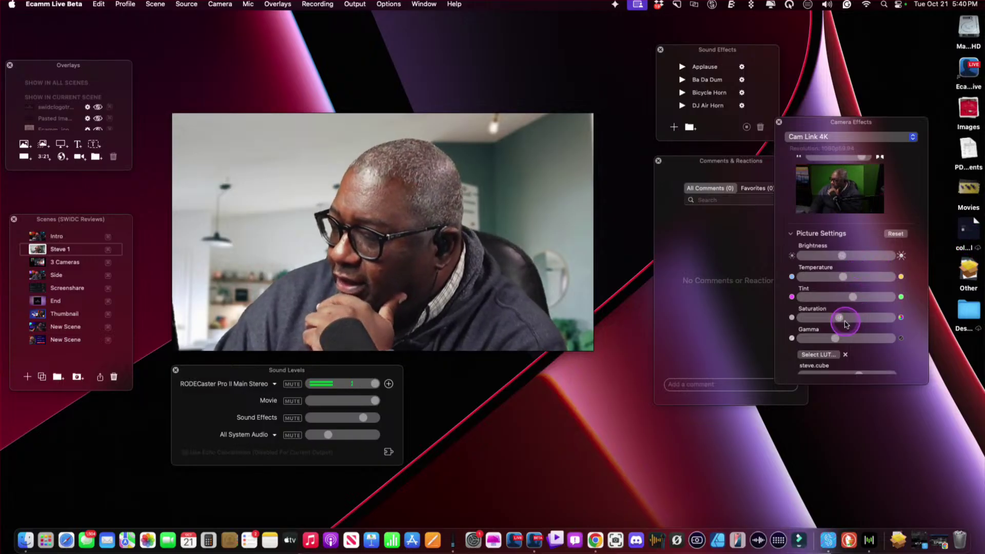
{"action": "left_click", "coordinate": [855, 299]}
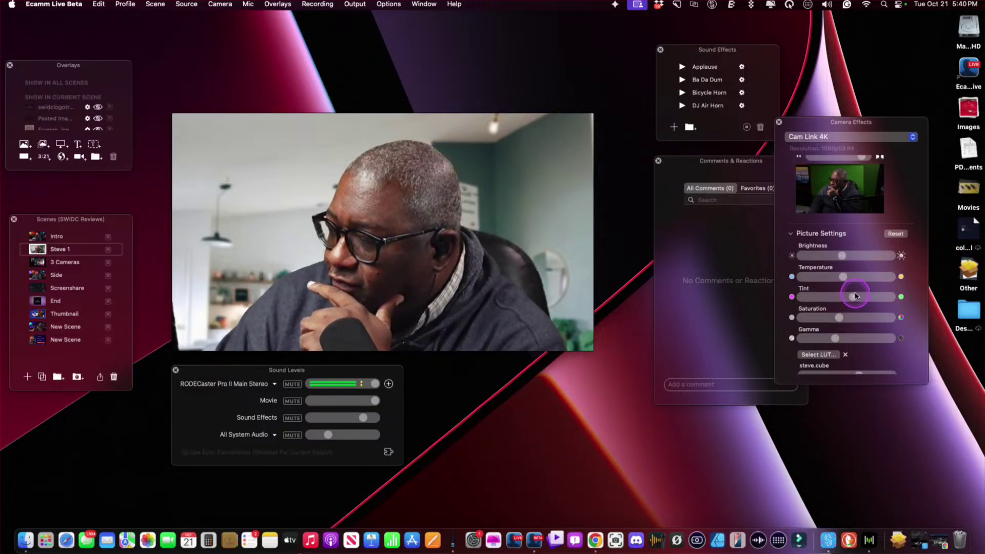
{"action": "left_click", "coordinate": [847, 277]}
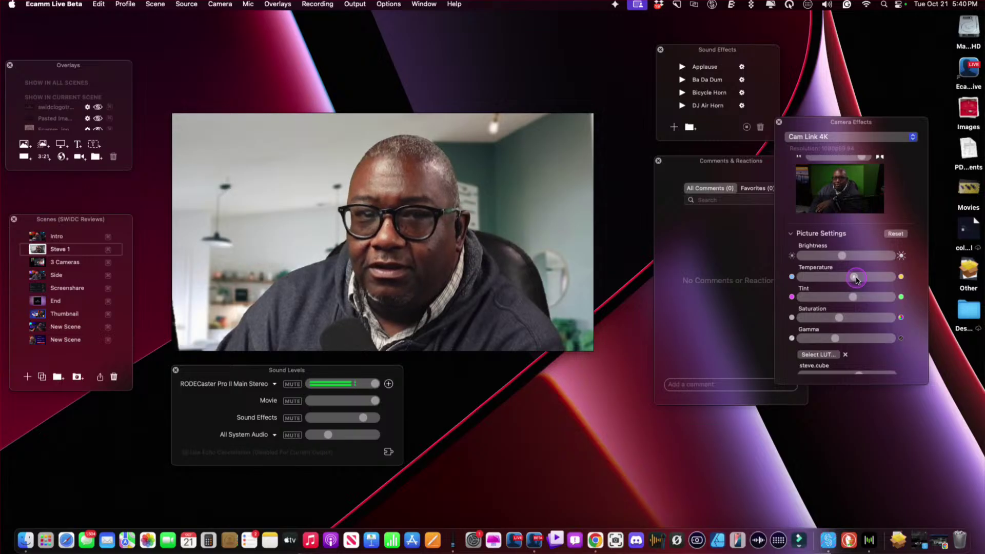
{"action": "mouse_move", "coordinate": [855, 278]}
{"action": "left_mouse_down"}
{"action": "mouse_move", "coordinate": [894, 279]}
{"action": "mouse_move", "coordinate": [872, 280]}
{"action": "left_mouse_up"}
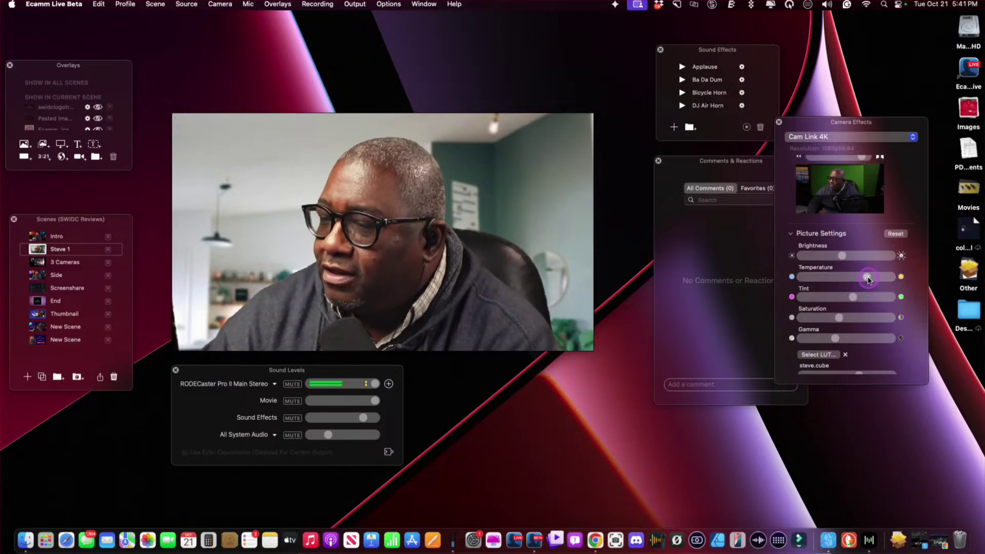
{"action": "left_click_drag", "start_coordinate": [866, 280], "coordinate": [833, 282]}
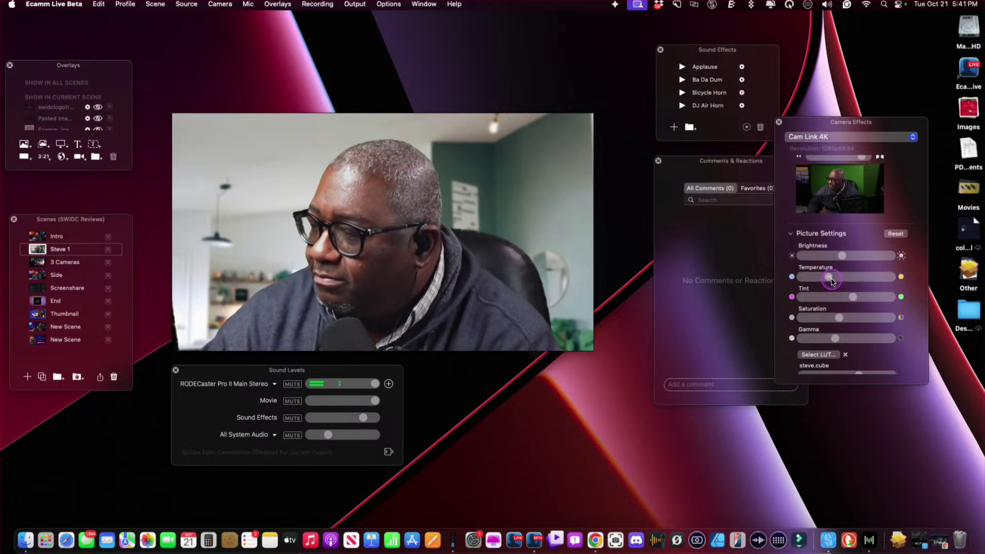
{"action": "left_click_drag", "start_coordinate": [831, 282], "coordinate": [831, 281]}
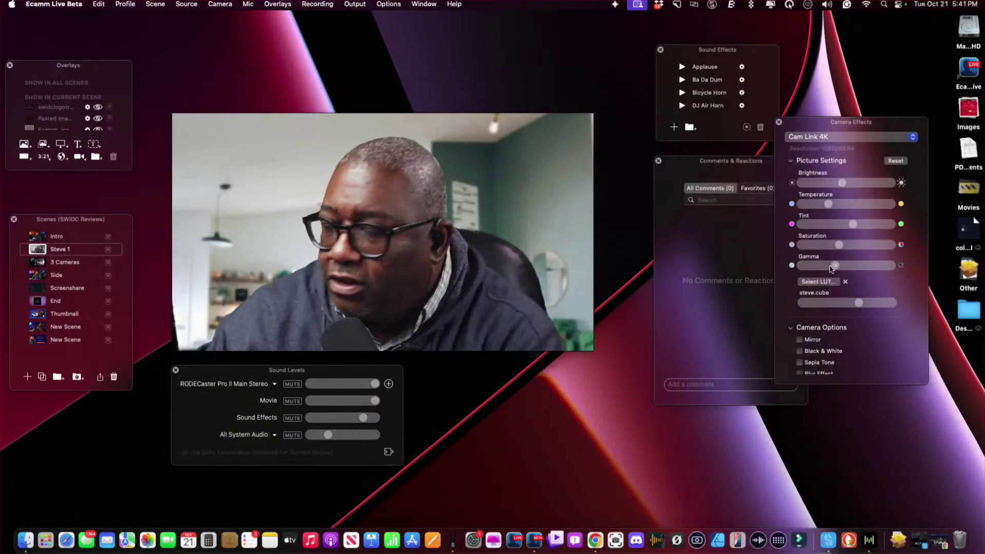
Turn off Blur Background for the green screen to compare the sharp backdrop, and turn the blur back on
{"action": "left_click", "coordinate": [851, 278]}
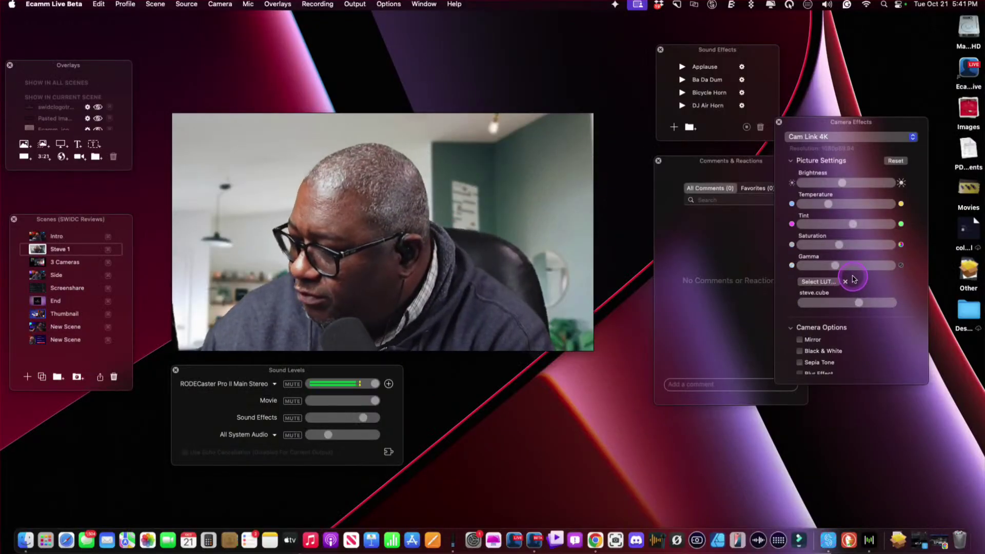
{"action": "scroll", "coordinate": [839, 283], "scroll_direction": "up", "scroll_amount": 3}
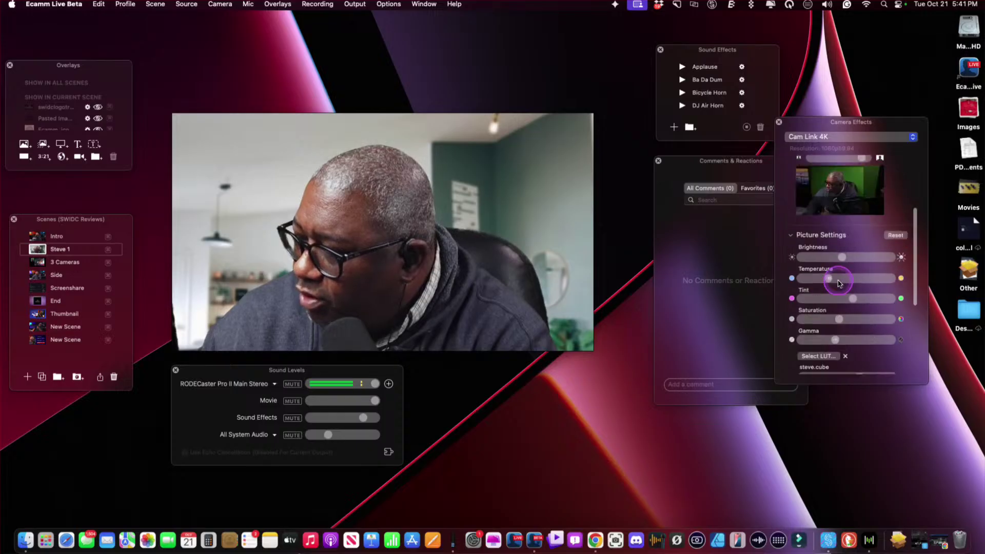
{"action": "scroll", "coordinate": [839, 283], "scroll_direction": "up", "scroll_amount": 5}
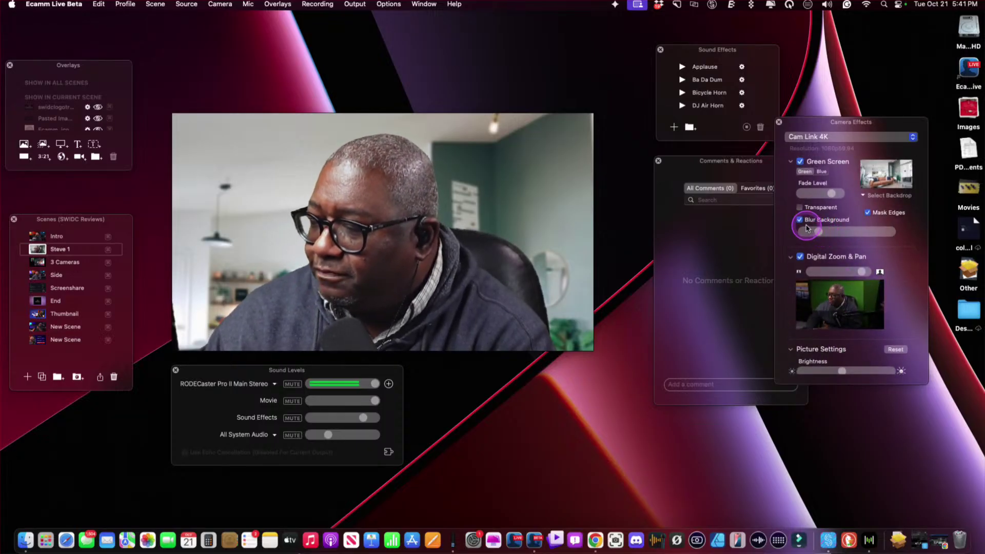
{"action": "left_click", "coordinate": [800, 221]}
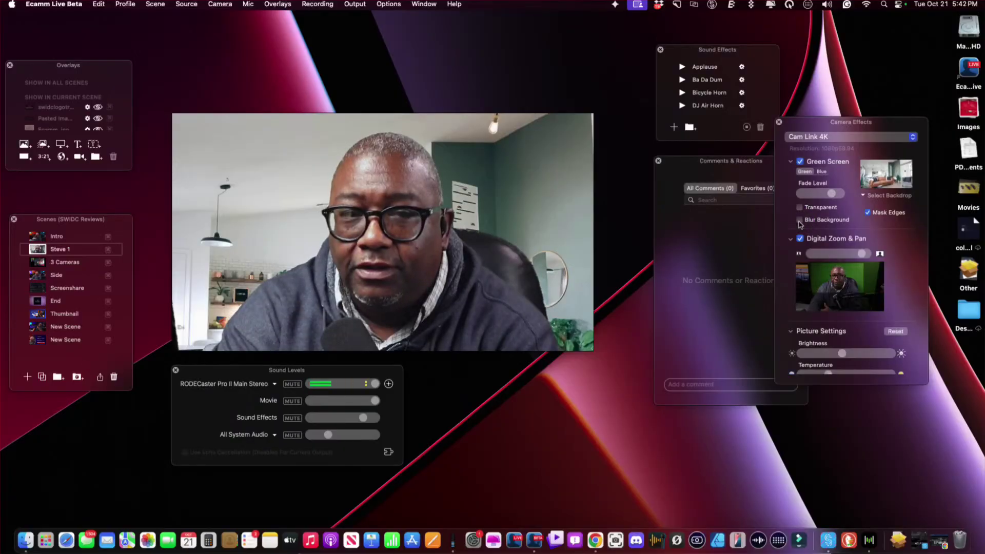
{"action": "left_click", "coordinate": [799, 221]}
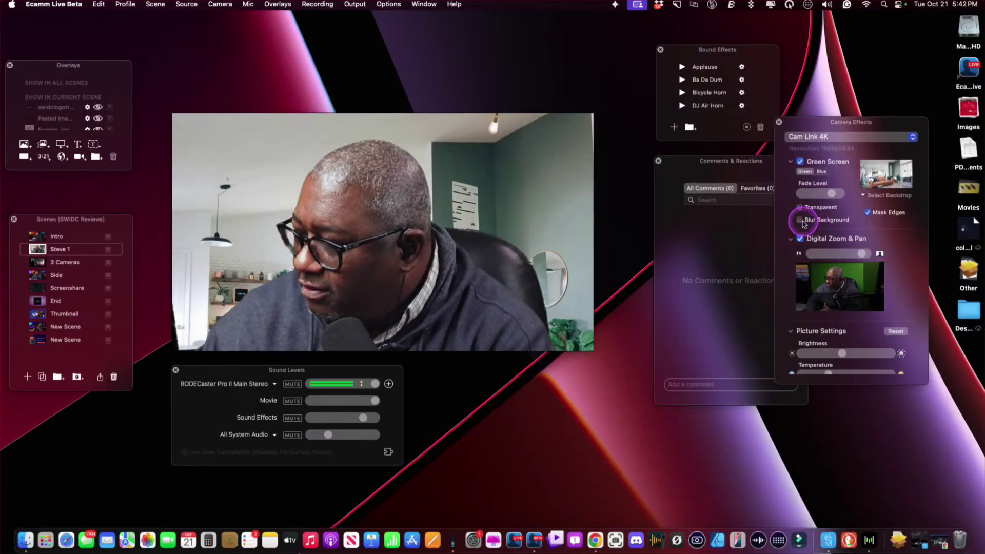
Try a strong blur on the green screen backdrop, and reduce the blur amount to a light level
{"action": "left_click_drag", "start_coordinate": [818, 231], "coordinate": [855, 233]}
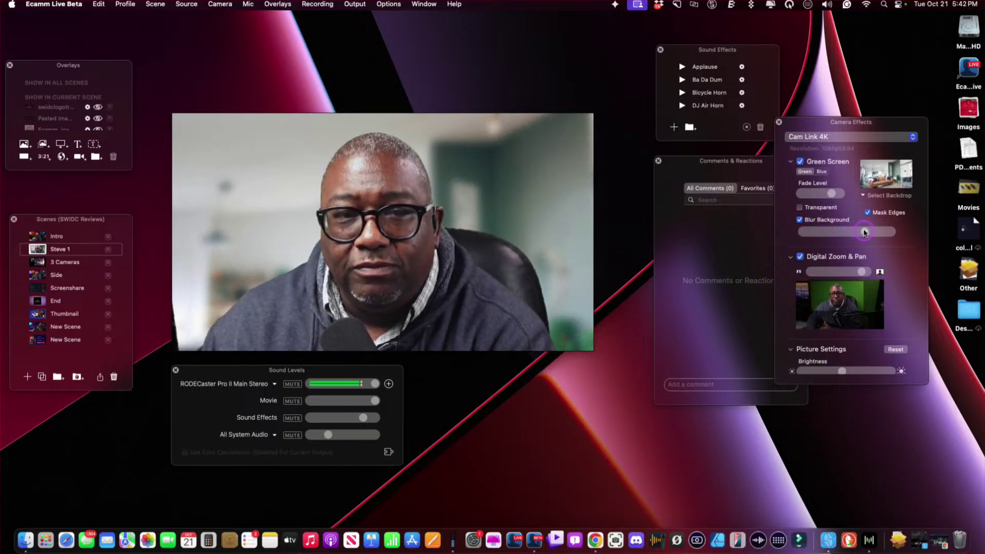
{"action": "left_click_drag", "start_coordinate": [864, 232], "coordinate": [818, 235]}
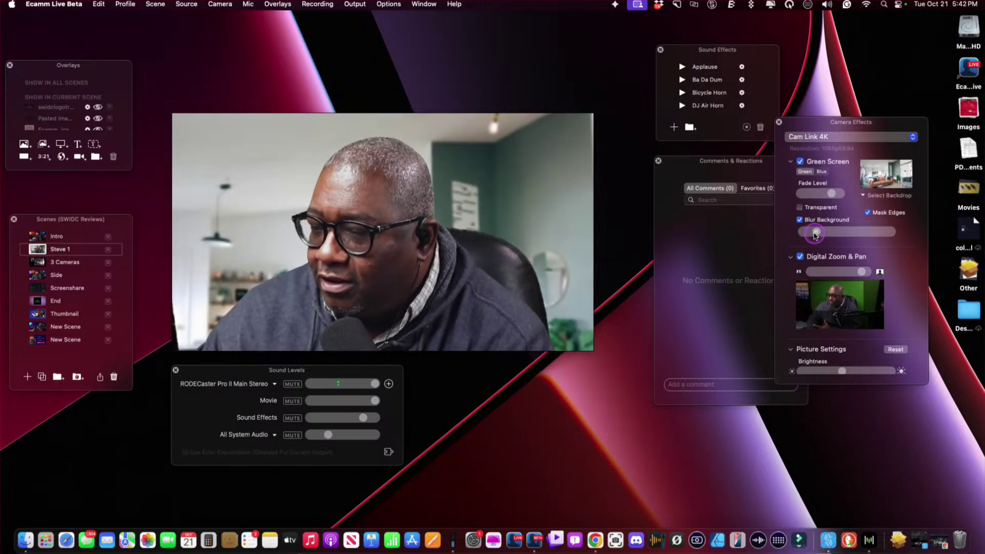
{"action": "left_click_drag", "start_coordinate": [816, 236], "coordinate": [819, 235]}
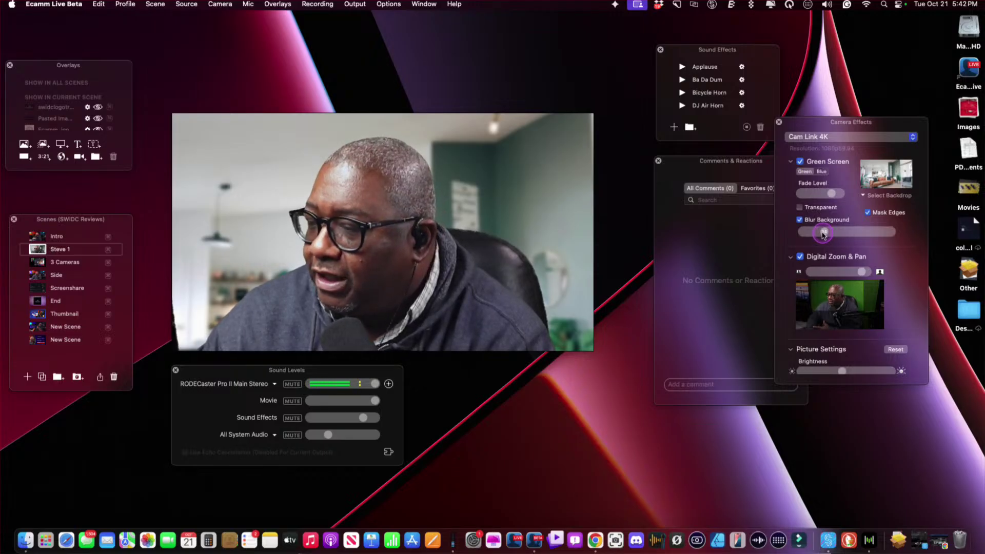
{"action": "left_click_drag", "start_coordinate": [823, 235], "coordinate": [826, 241]}
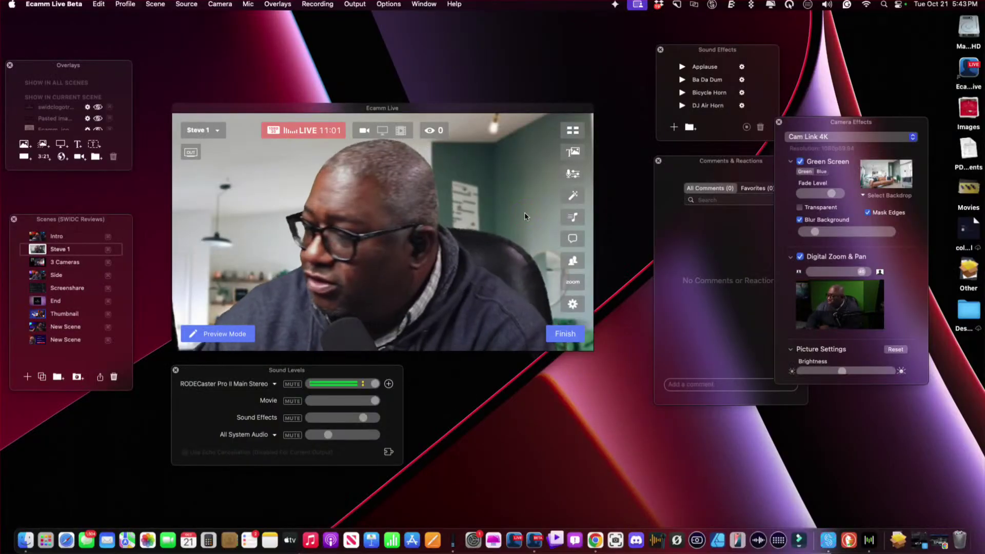
Change the green screen backdrop to the recent image office4.png
{"action": "left_click", "coordinate": [884, 195]}
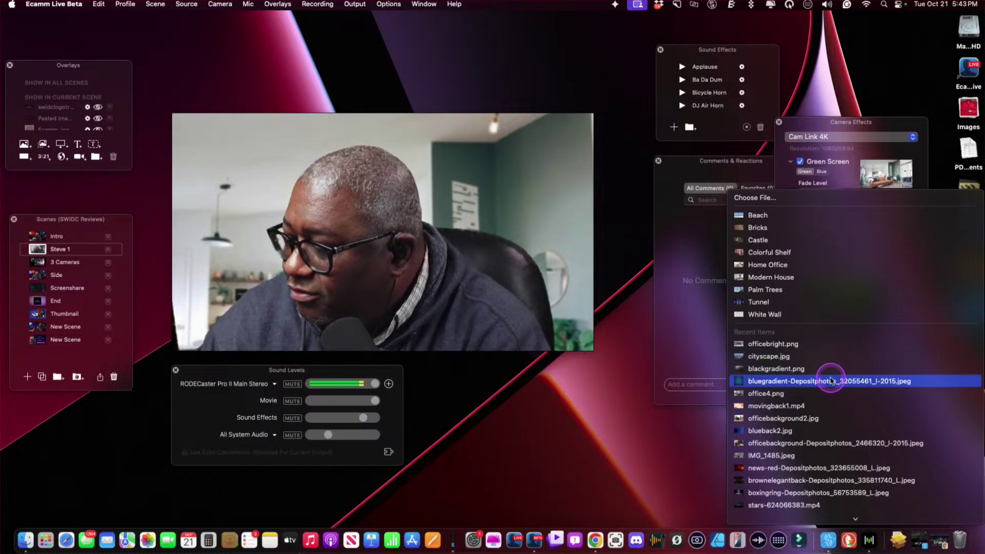
{"action": "left_click", "coordinate": [829, 394]}
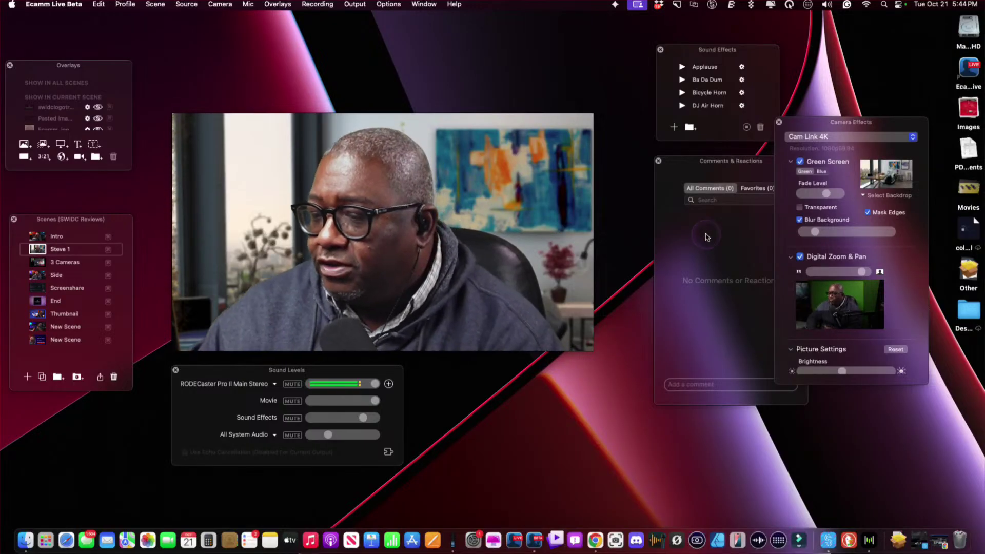
{"action": "left_click", "coordinate": [700, 245]}
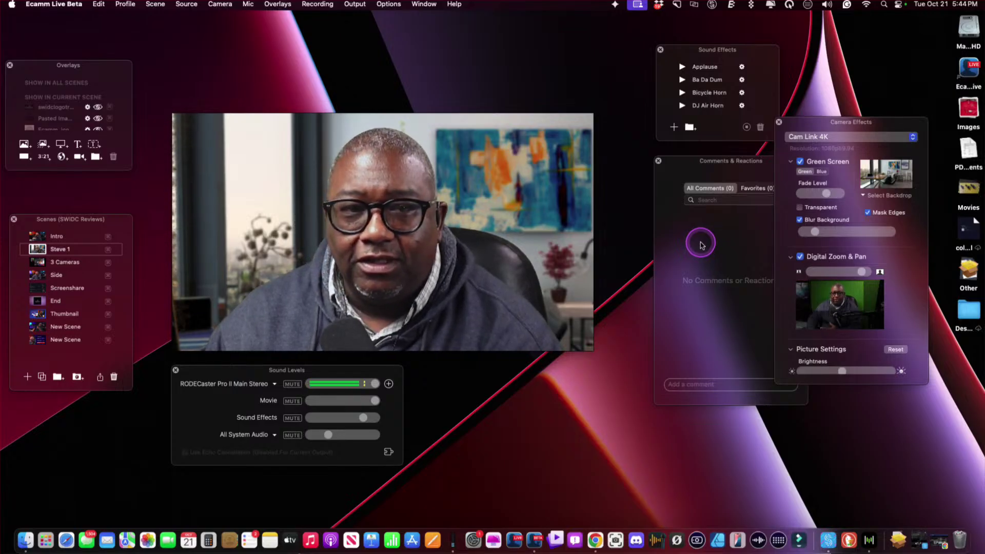